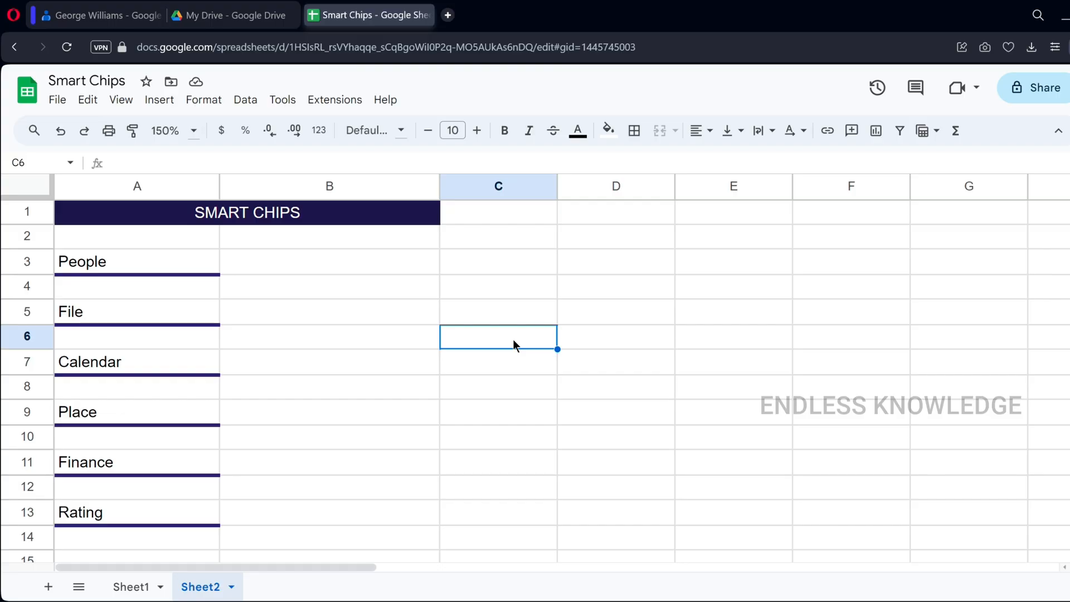
Step: Enter 1, d and =f as sample content in cells B3, B4 and B5
left_click(381, 266)
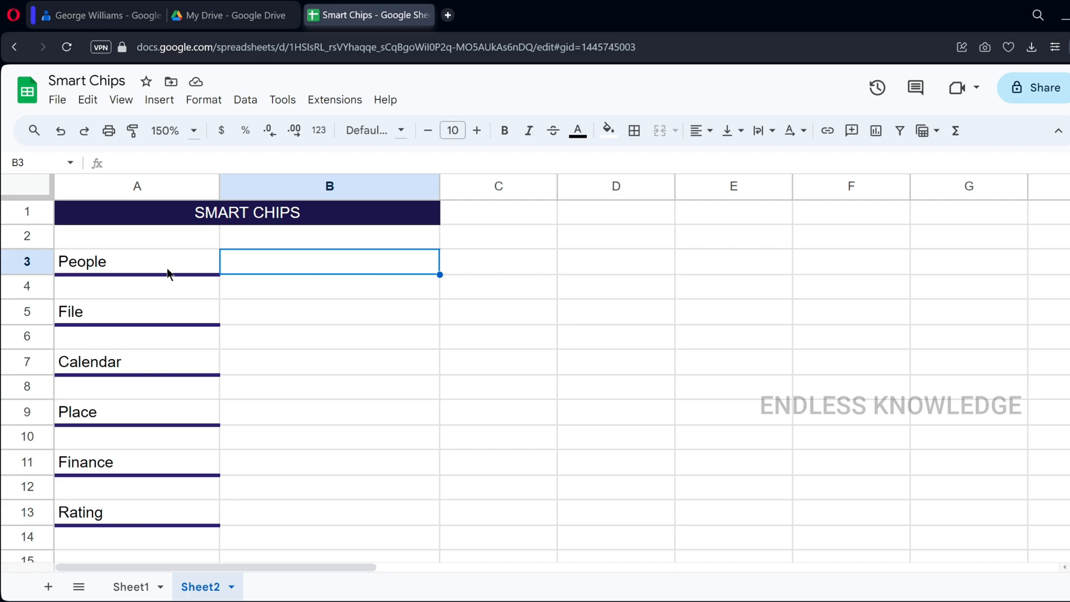
left_click_drag(166, 268, 409, 487)
left_click(396, 262)
type("1")
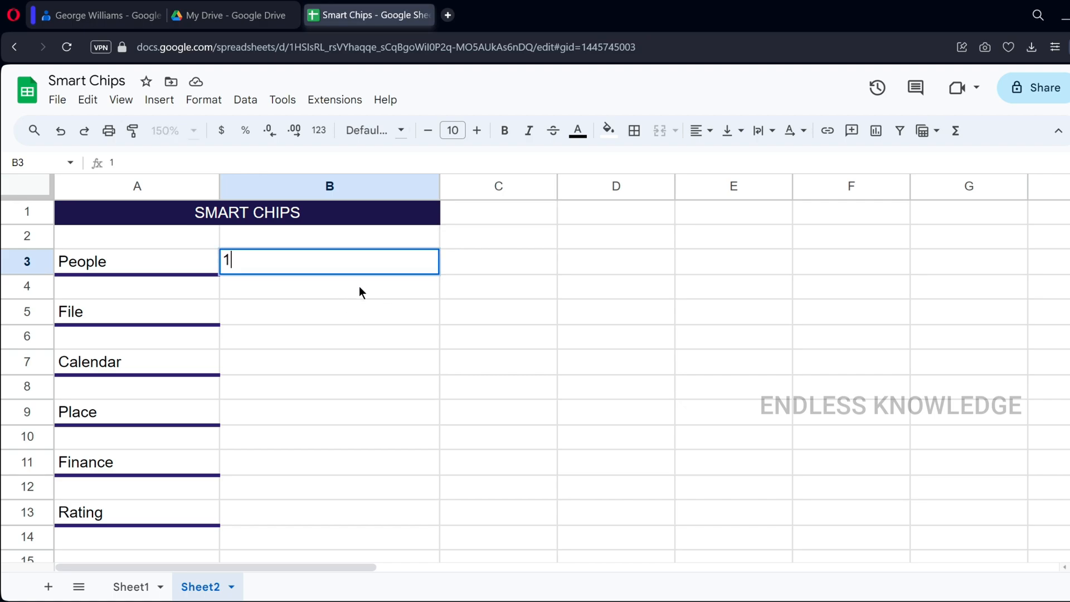
key("Return")
type("d")
key("Return")
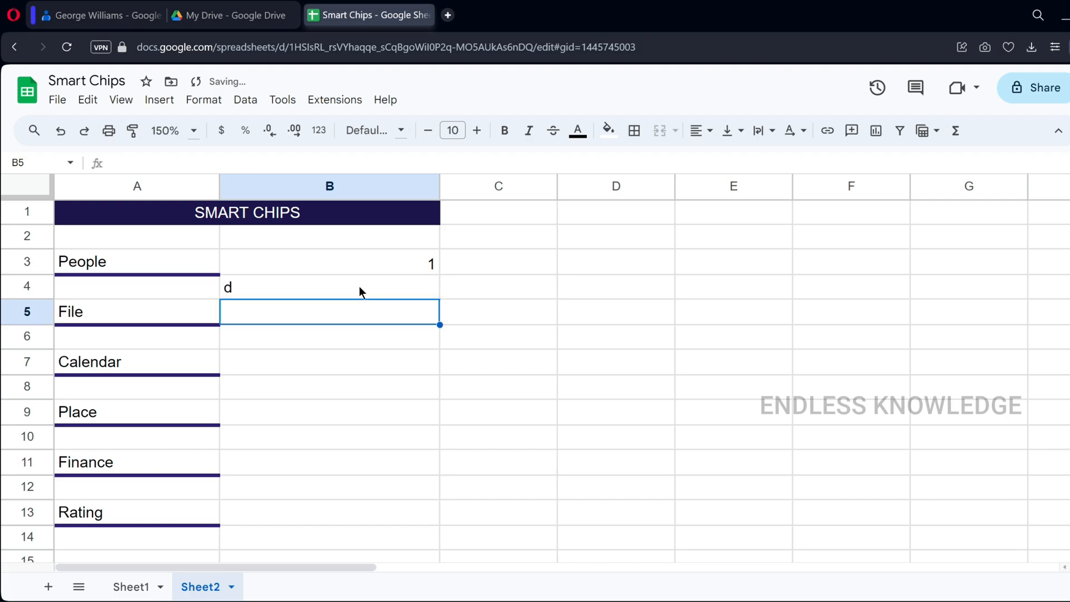
type("=f")
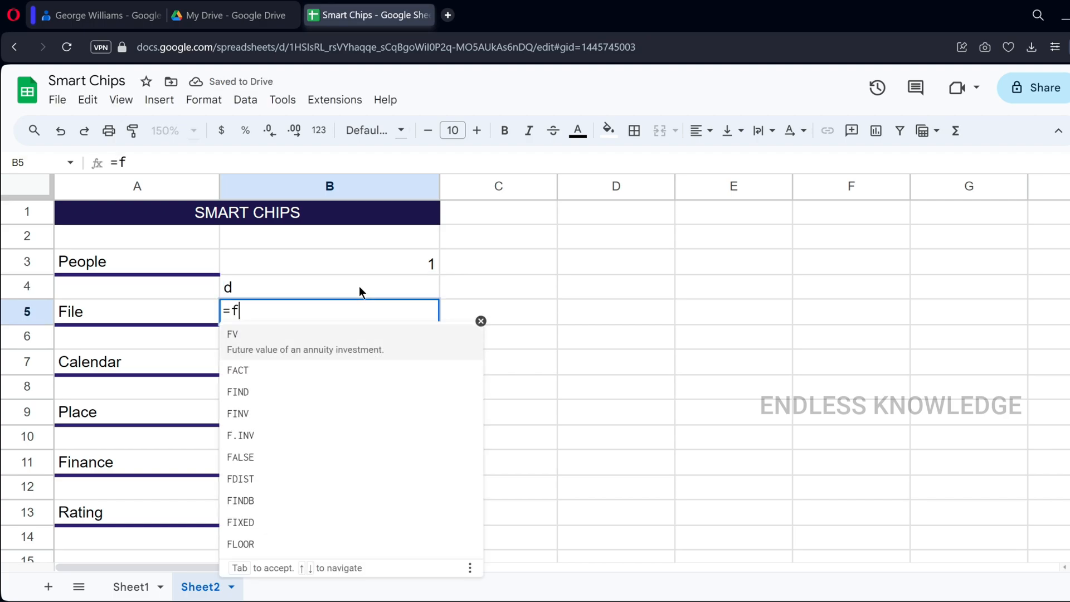
key("Escape")
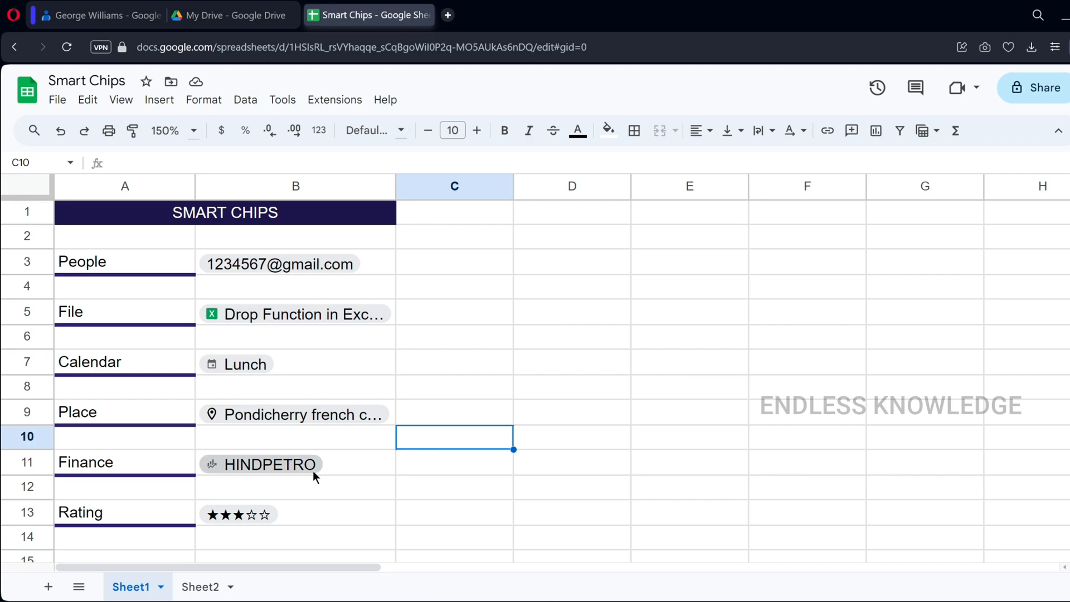
Step: Clear the sample entries from cells B3:B5 on Sheet2
mouse_move(312, 470)
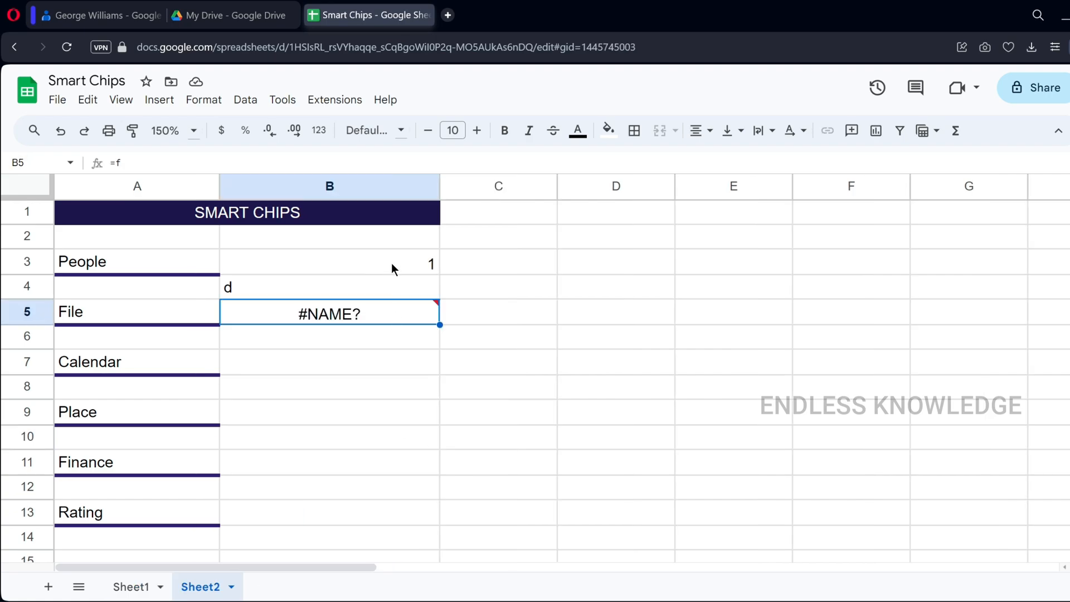
left_click_drag(391, 262, 393, 302)
key("Delete")
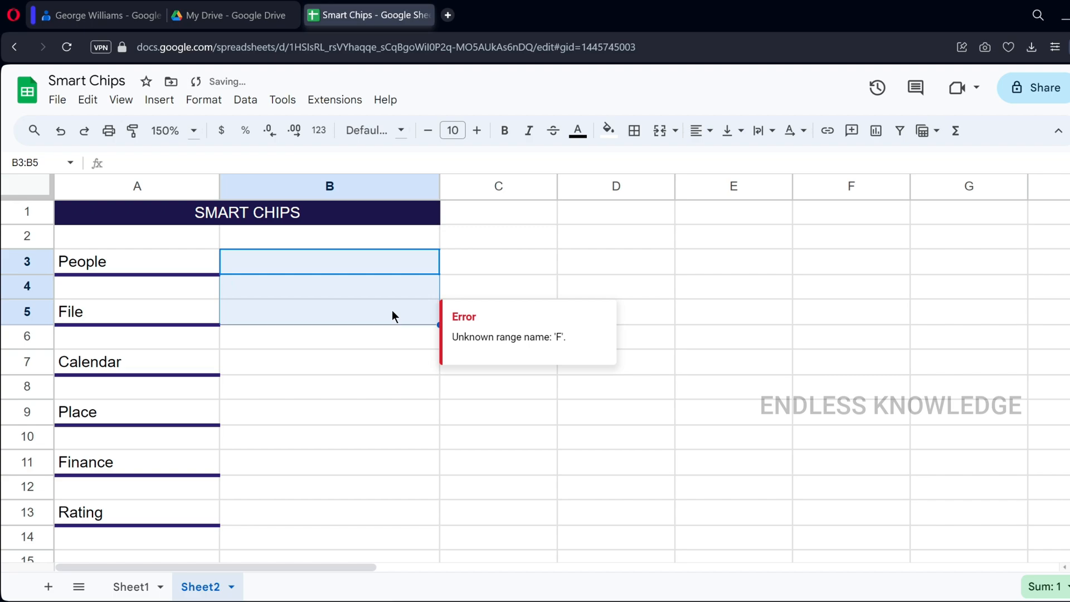
Step: Examine the smart chip types that can be inserted in cell B3
left_click(400, 268)
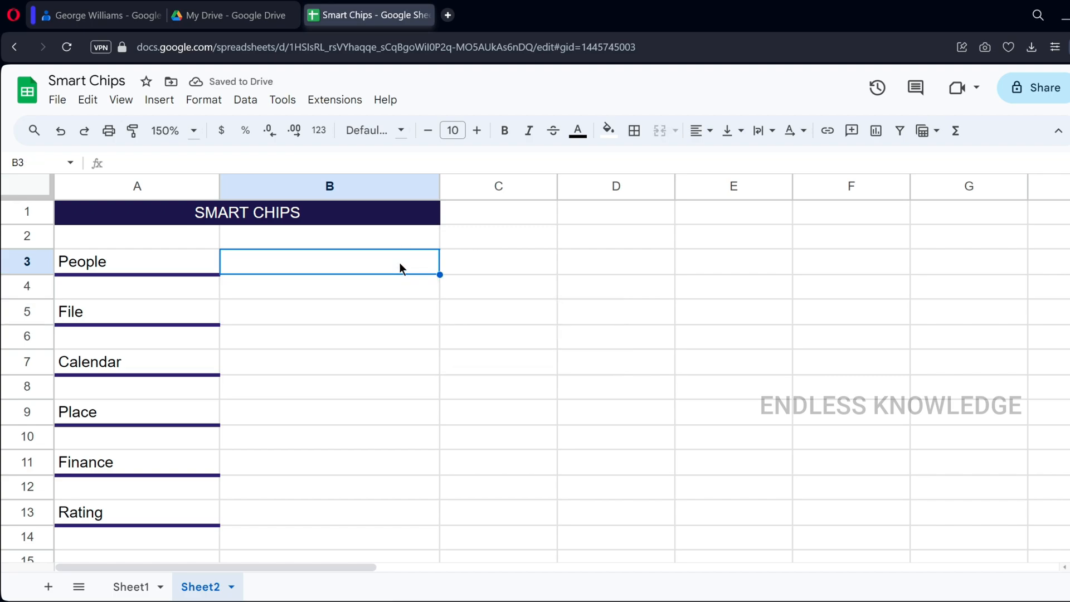
left_click(151, 99)
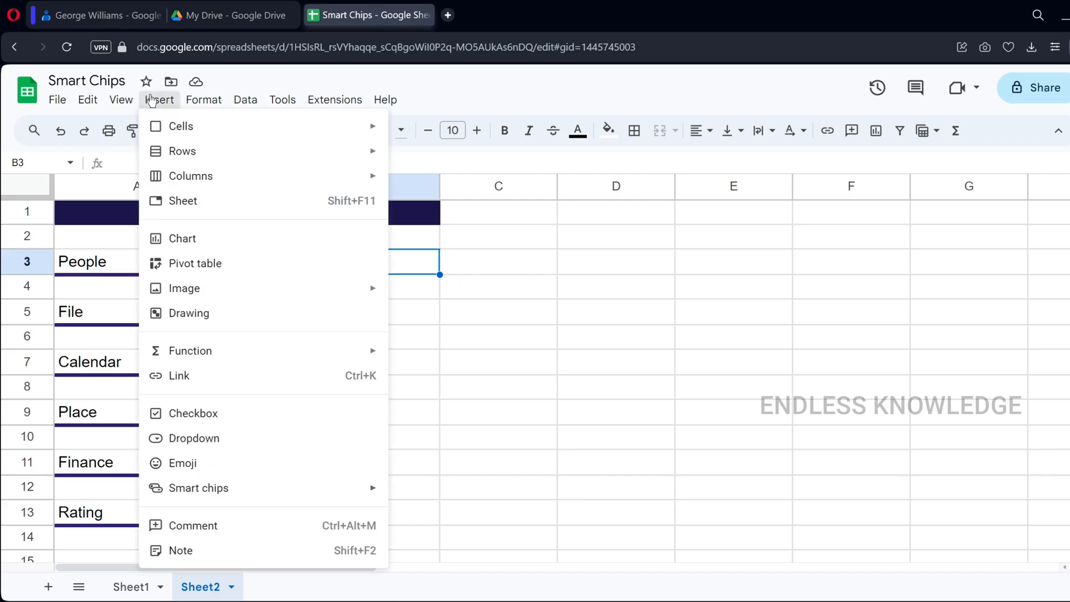
mouse_move(239, 486)
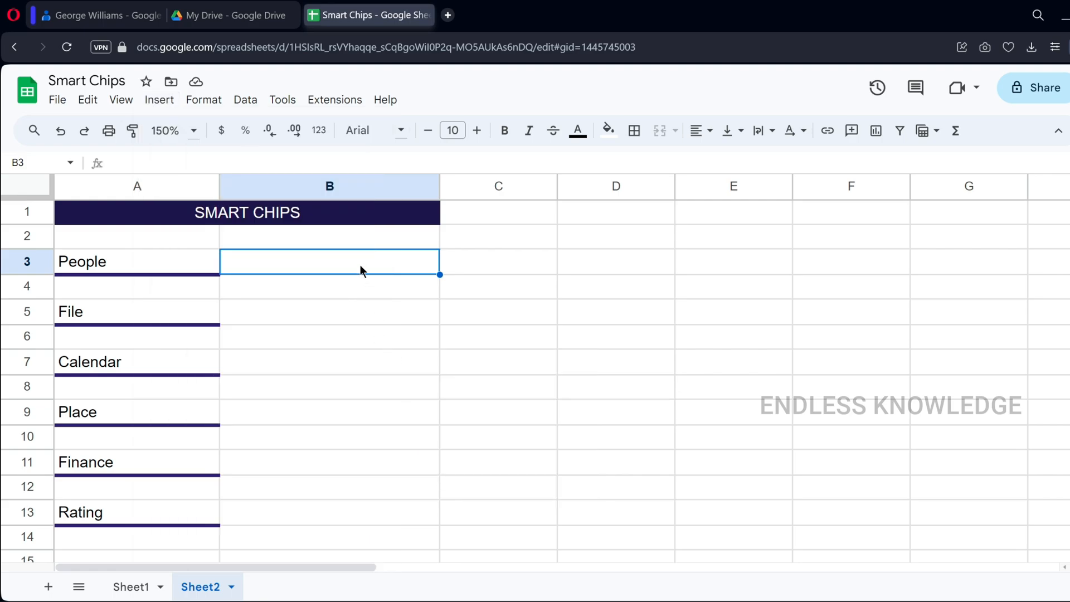
right_click(359, 261)
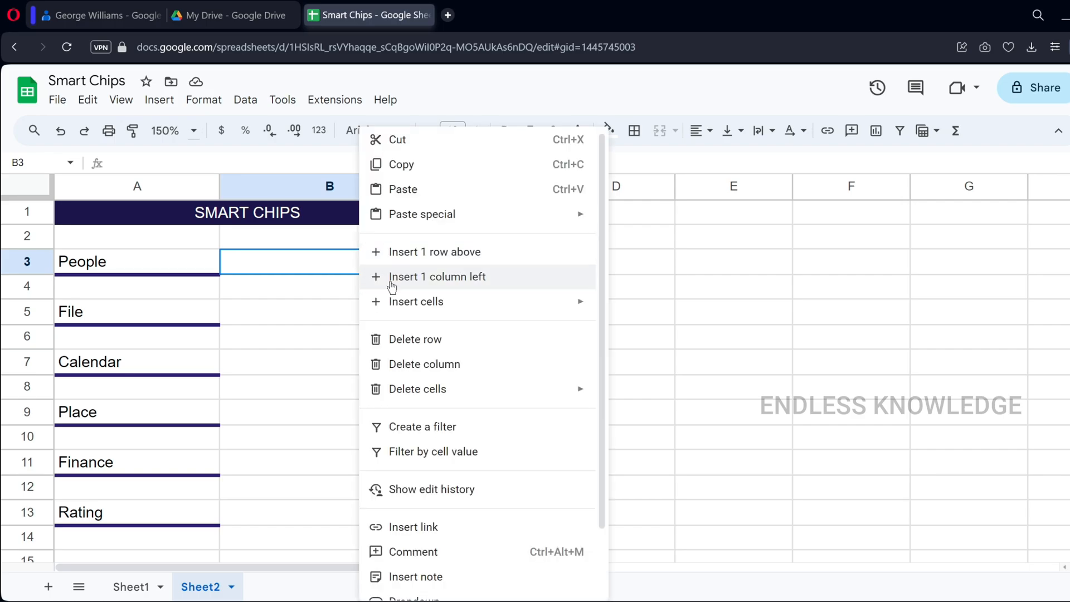
scroll(401, 312, "down", 2)
mouse_move(461, 546)
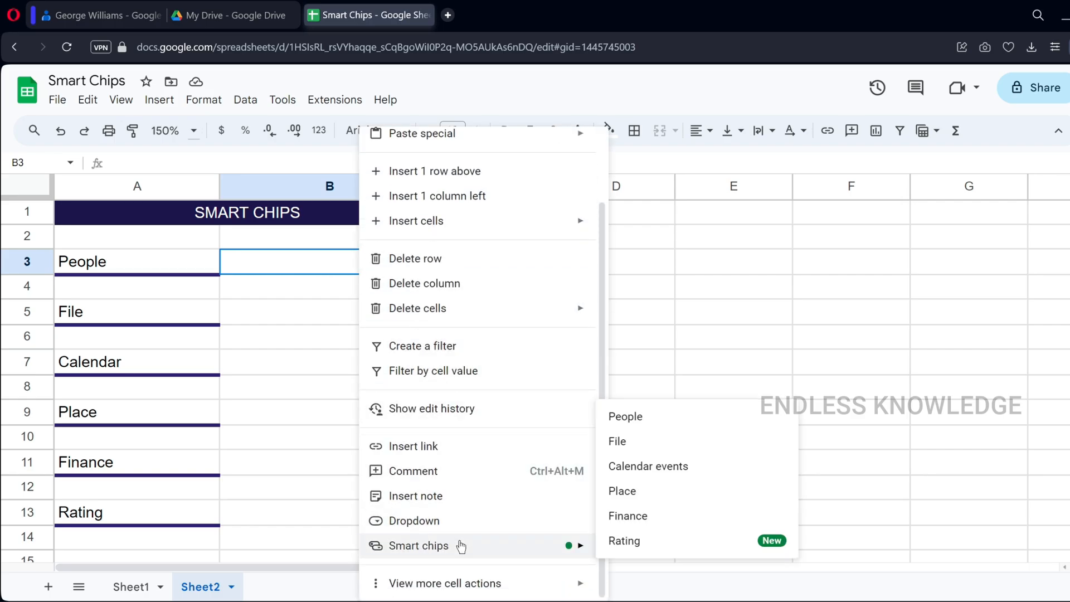
left_click(281, 287)
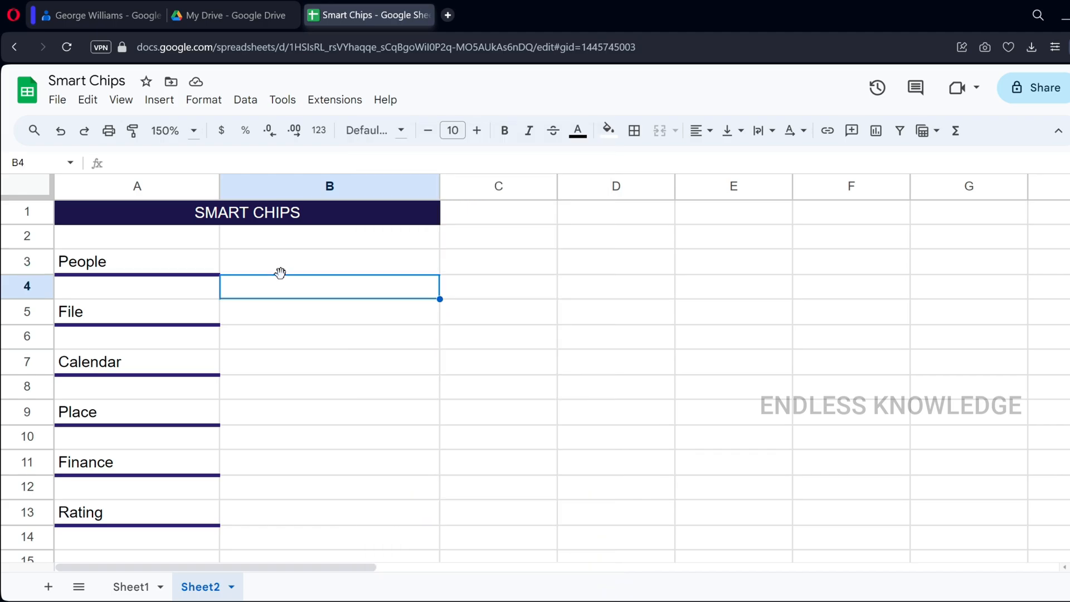
left_click(286, 256)
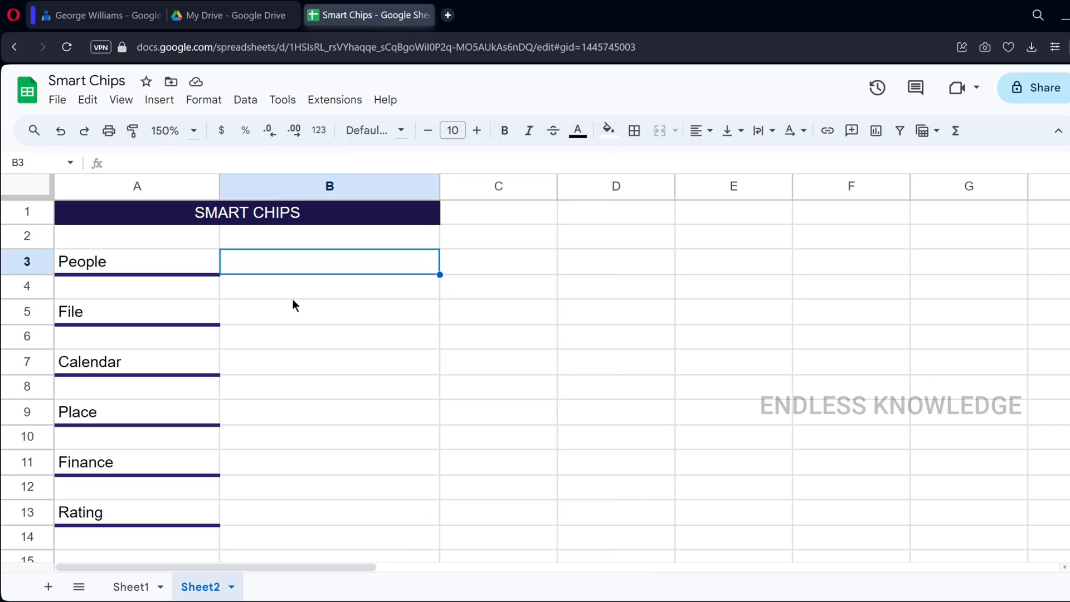
Step: Examine the @ suggestions for people, dates, calendar events and components in cell B3, leaving the cell empty
type("@")
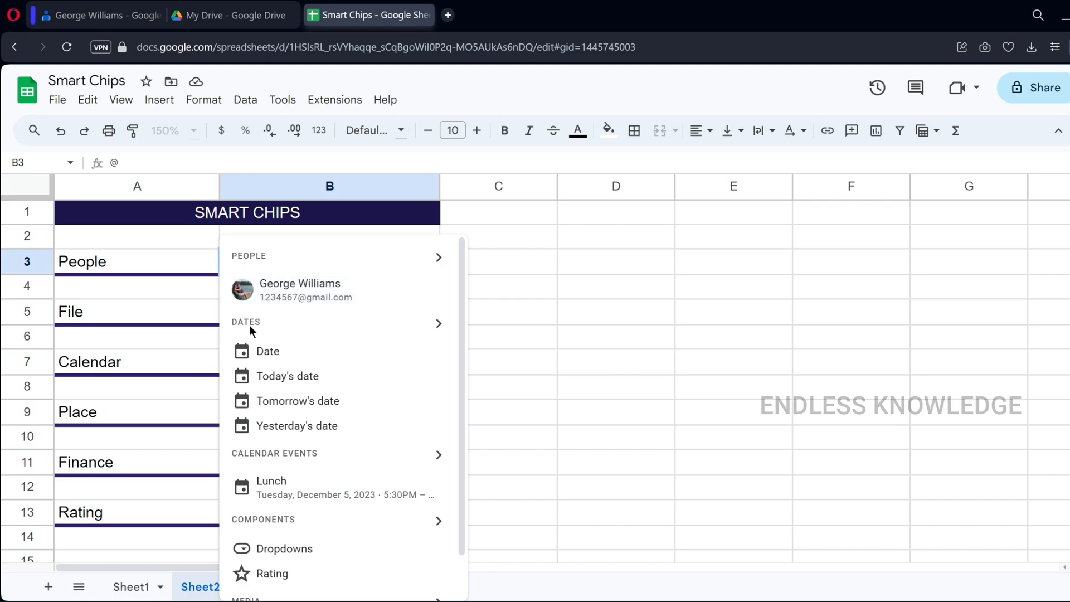
scroll(260, 444, "down", 1)
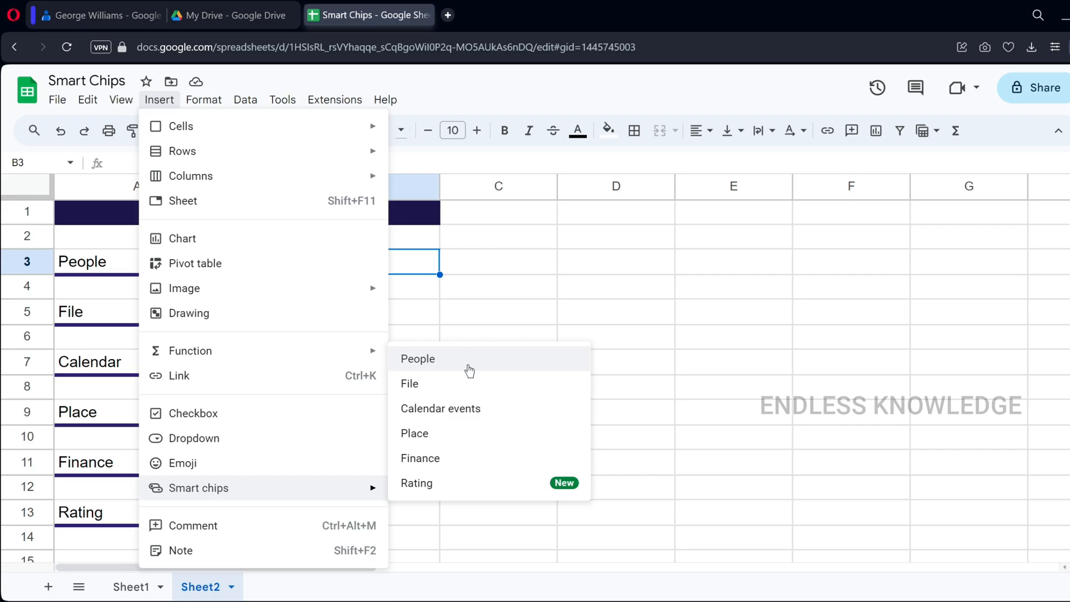
left_click(412, 259)
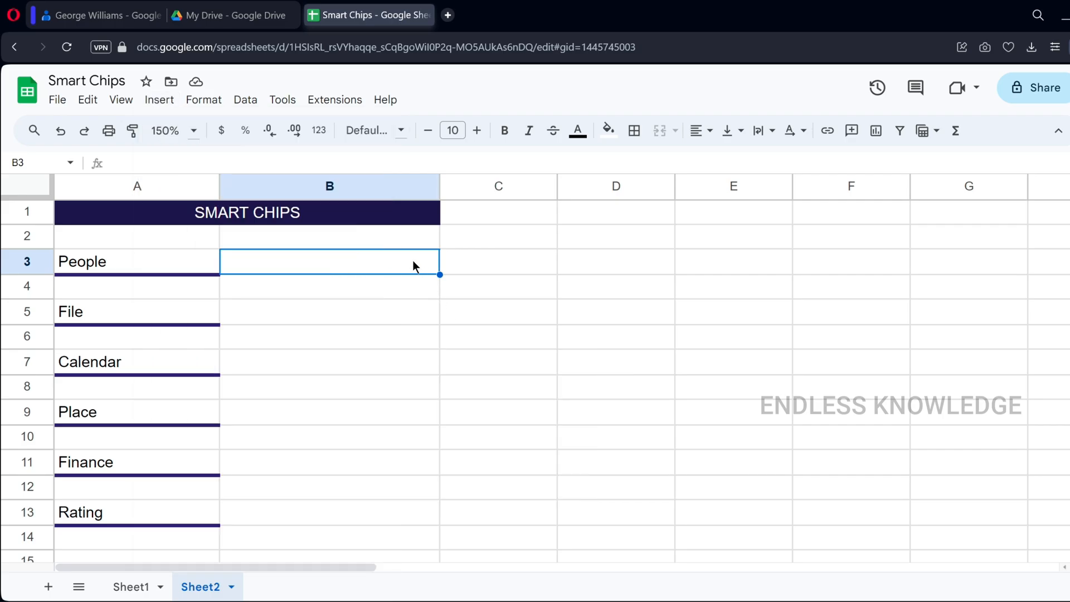
type("@")
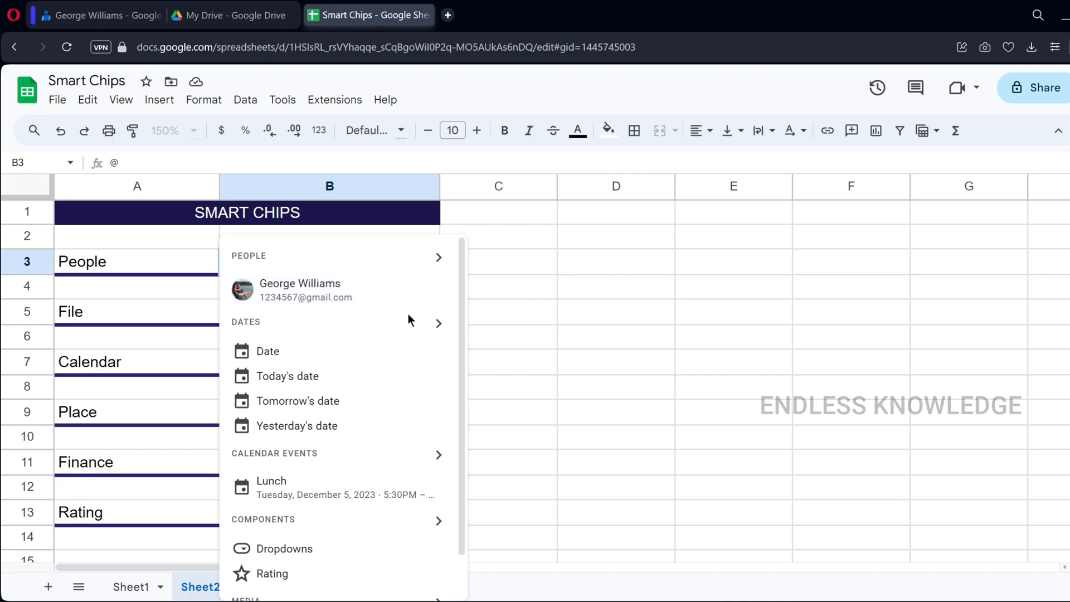
scroll(408, 340, "down", 1)
key("Escape")
key("Escape")
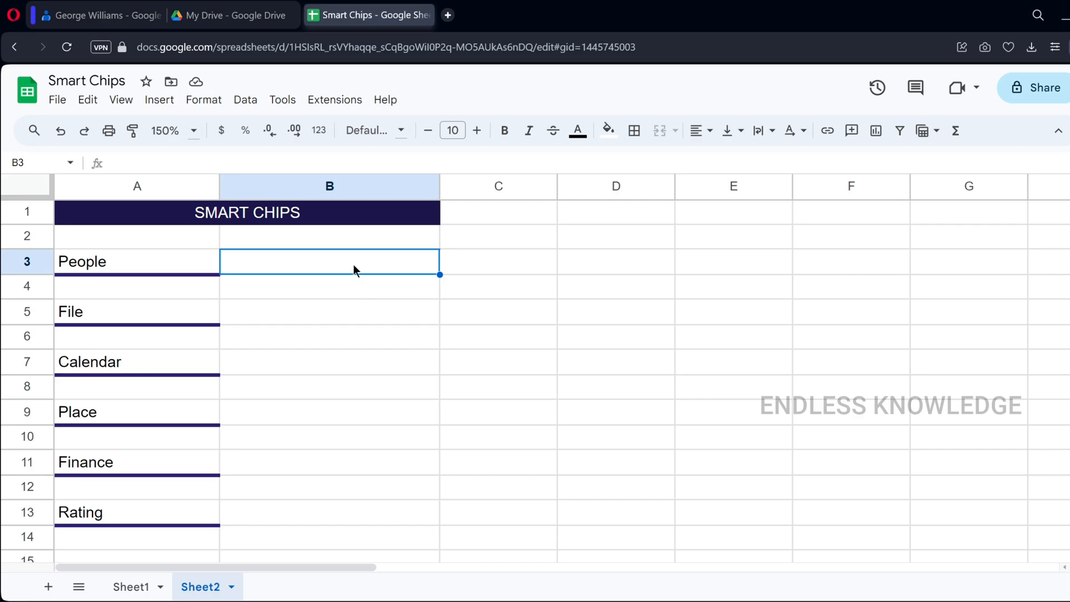
Step: Insert a People smart chip for the suggested contact in cell B3 and dismiss the offer to share the document
left_click(163, 100)
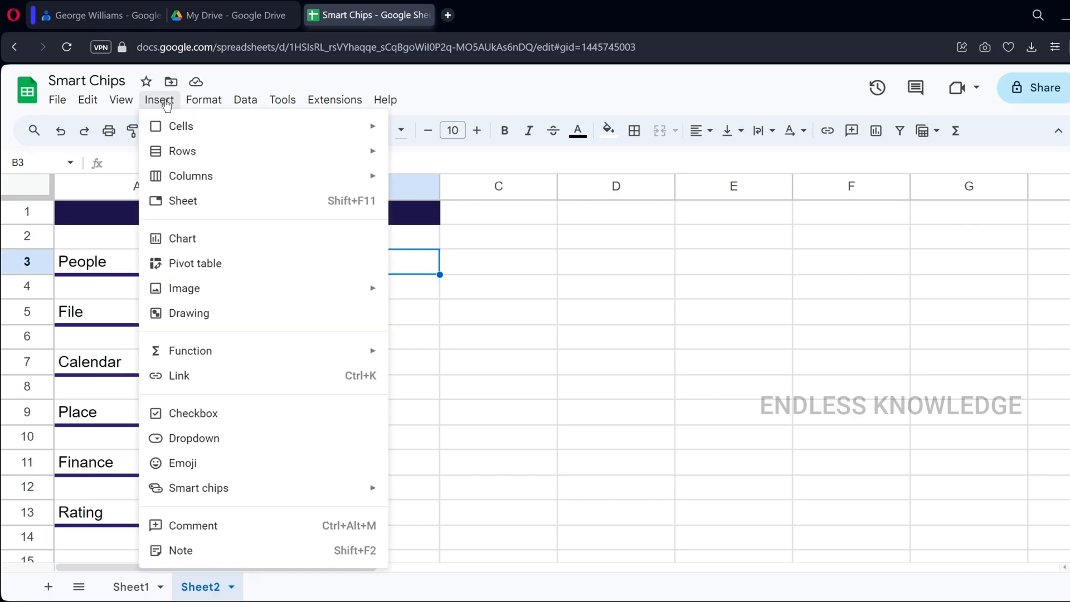
left_click(460, 281)
left_click(340, 261)
right_click(340, 261)
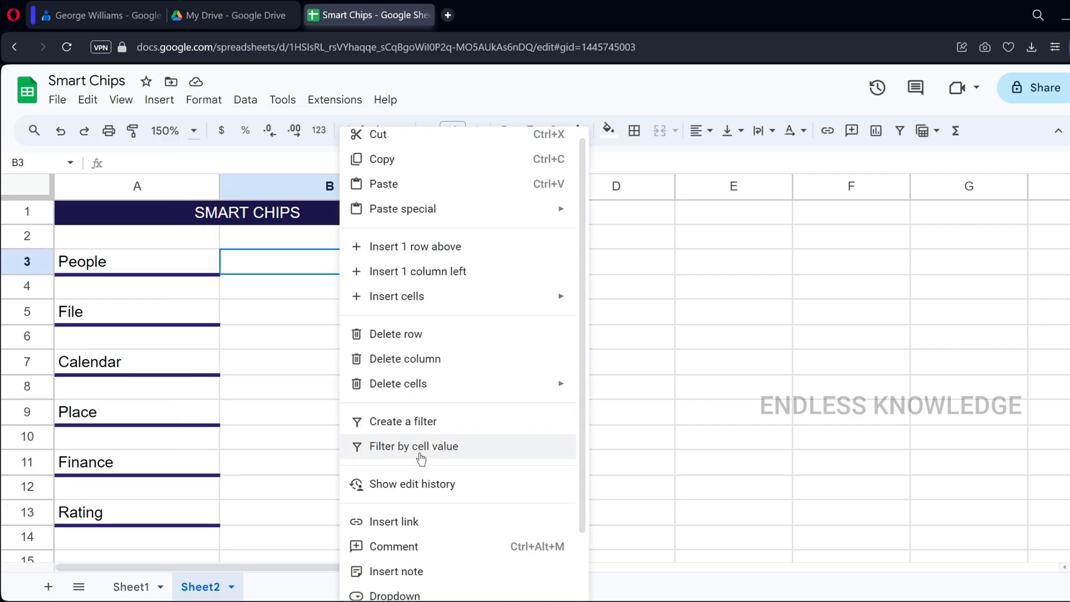
scroll(421, 454, "down", 2)
mouse_move(430, 549)
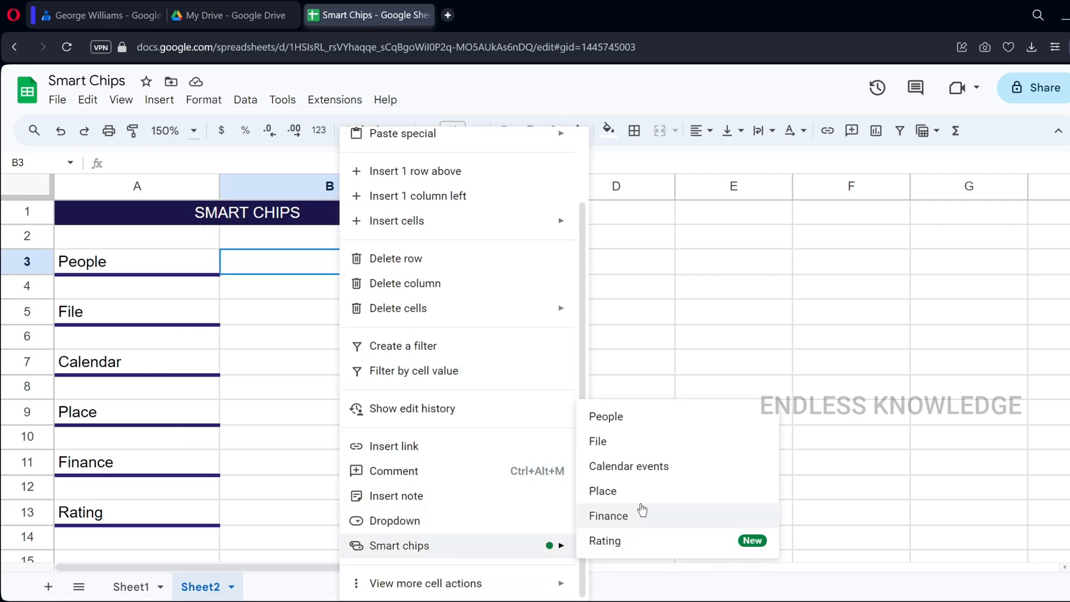
left_click(657, 426)
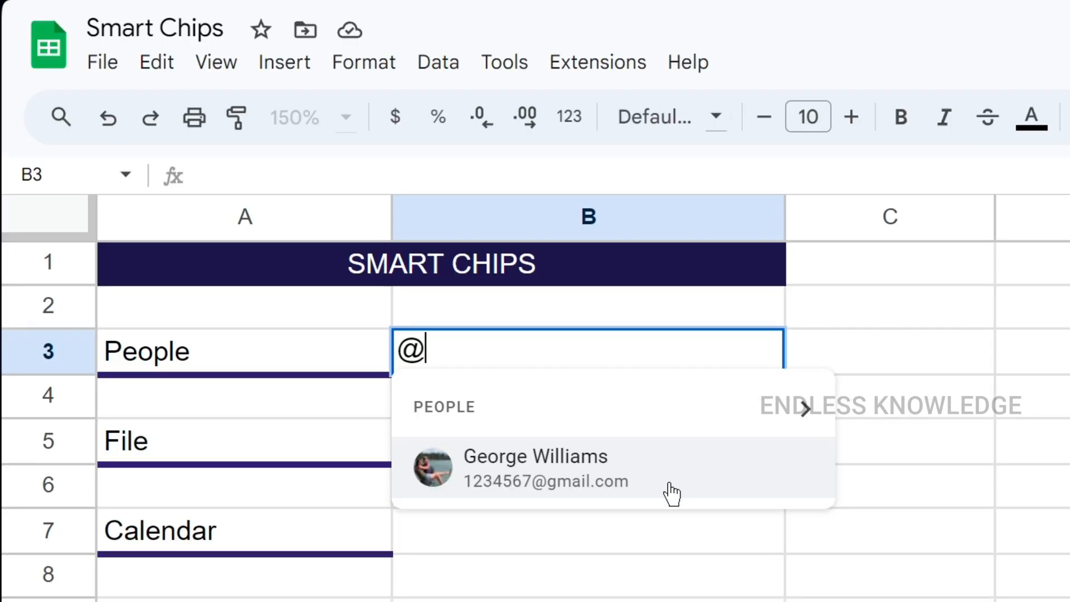
left_click(667, 483)
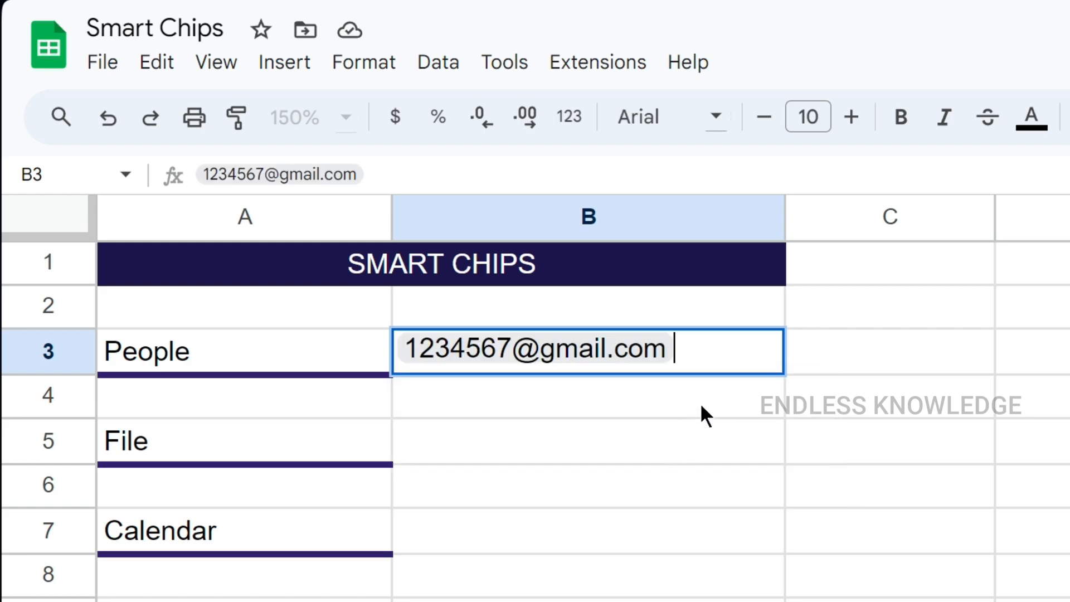
key("Return")
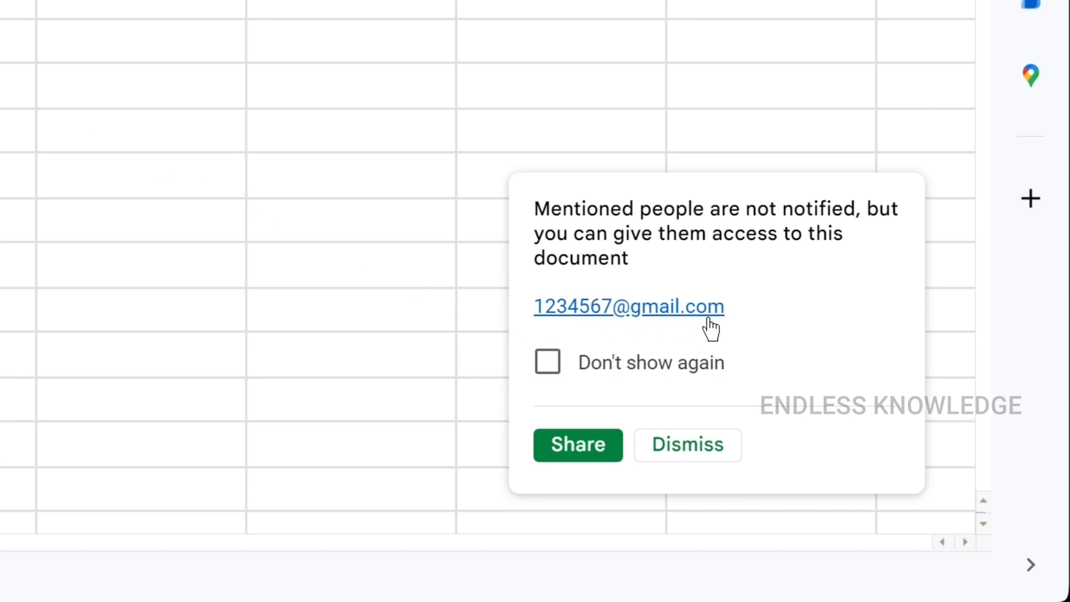
left_click(694, 436)
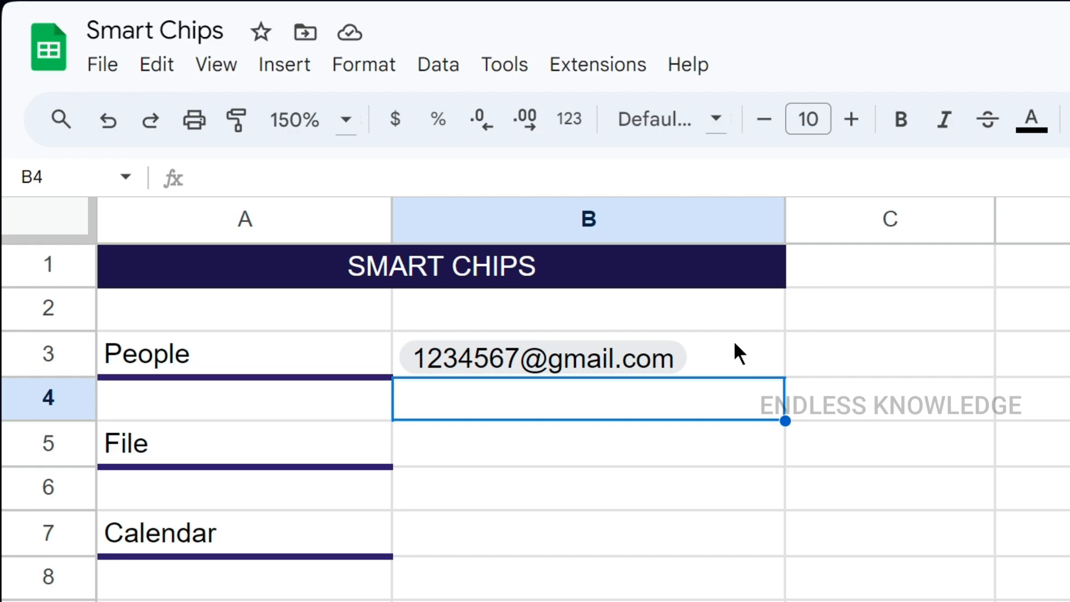
Step: Preview the contact card of the people chip in B3 and open its detailed view
mouse_move(734, 344)
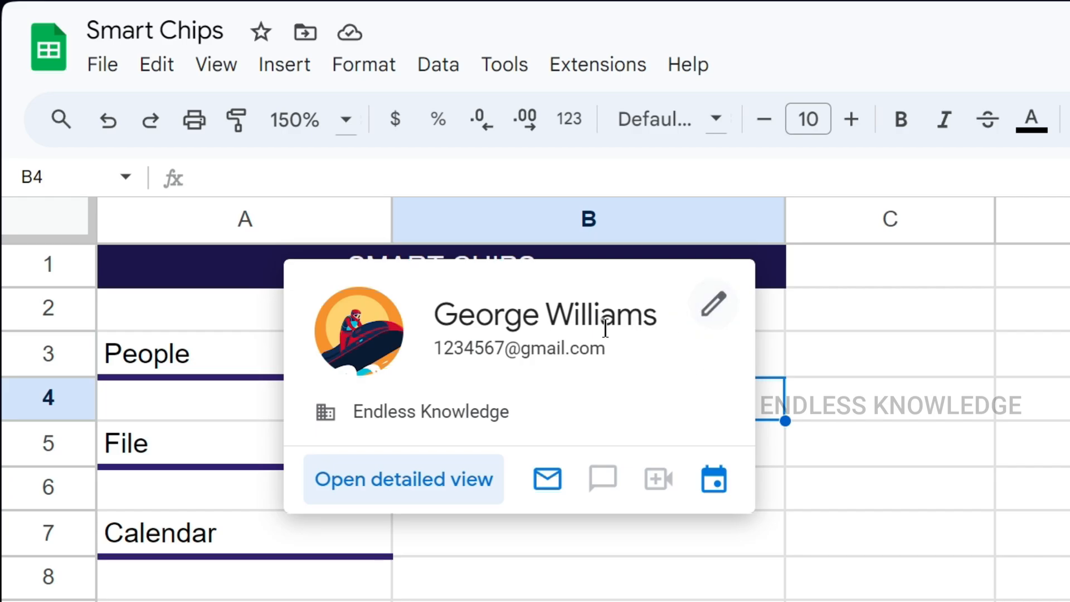
left_click(462, 483)
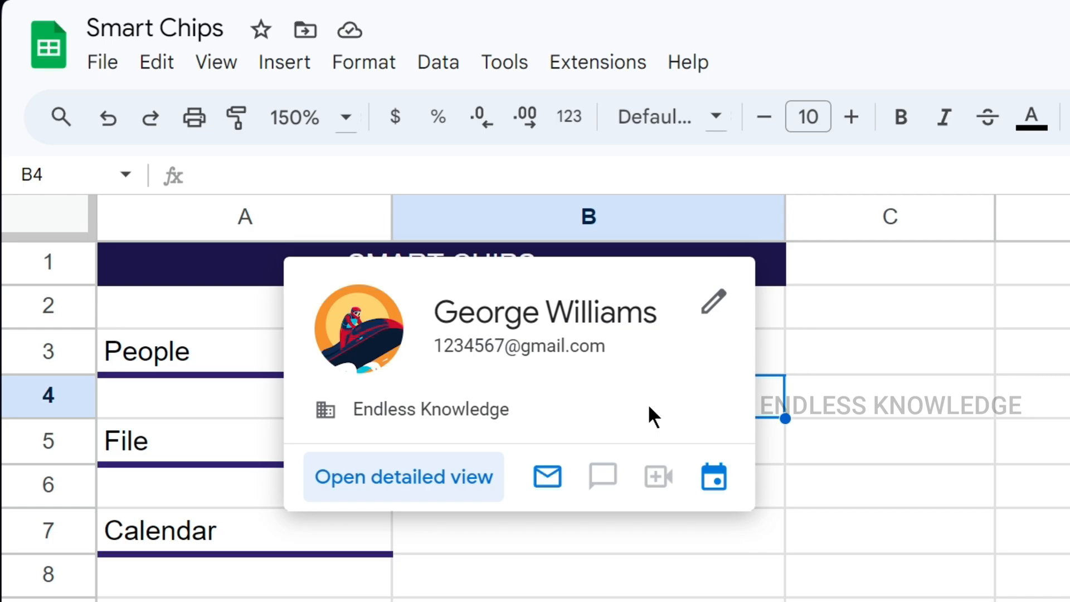
left_click(834, 480)
left_click(685, 437)
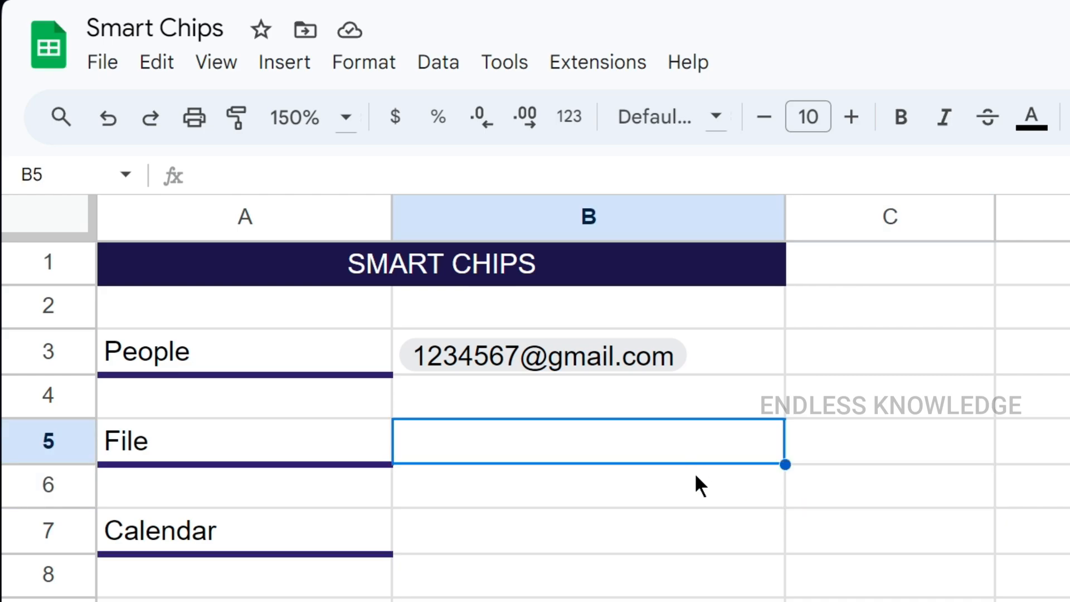
type("@")
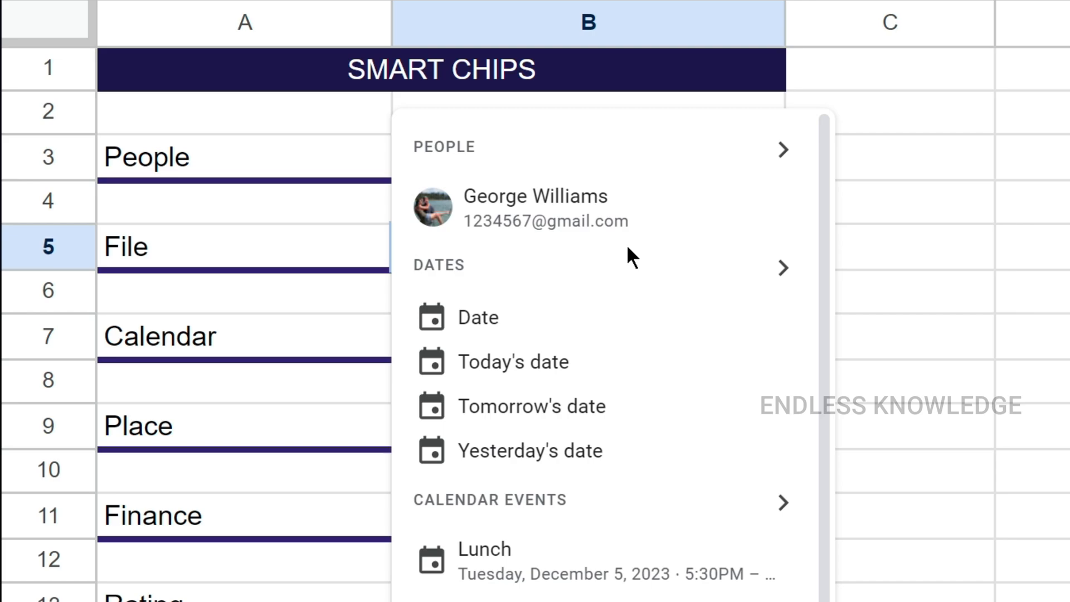
type("drop")
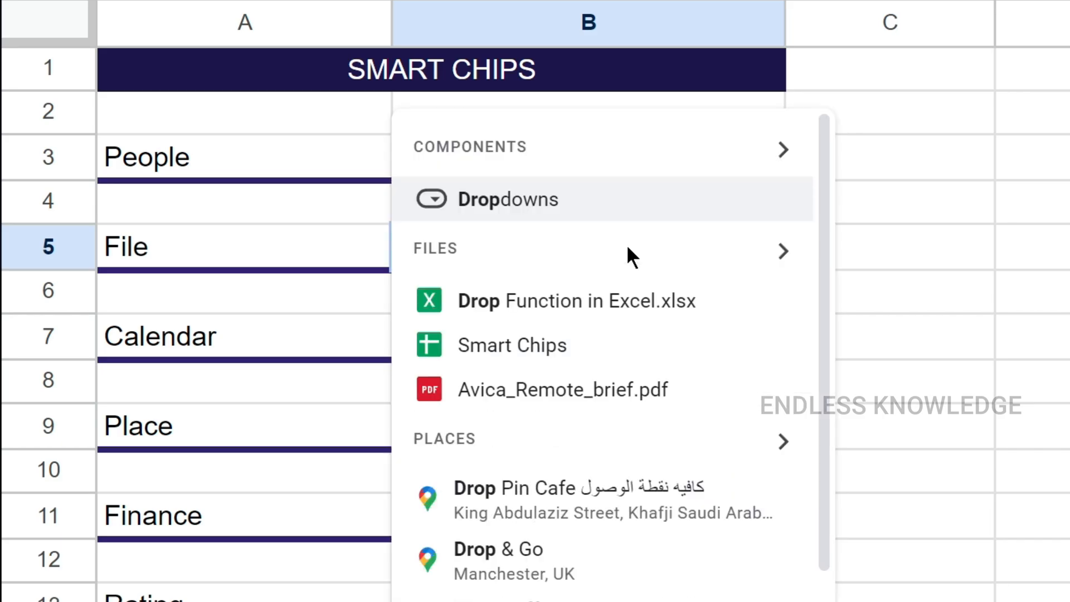
left_click(617, 308)
key("Return")
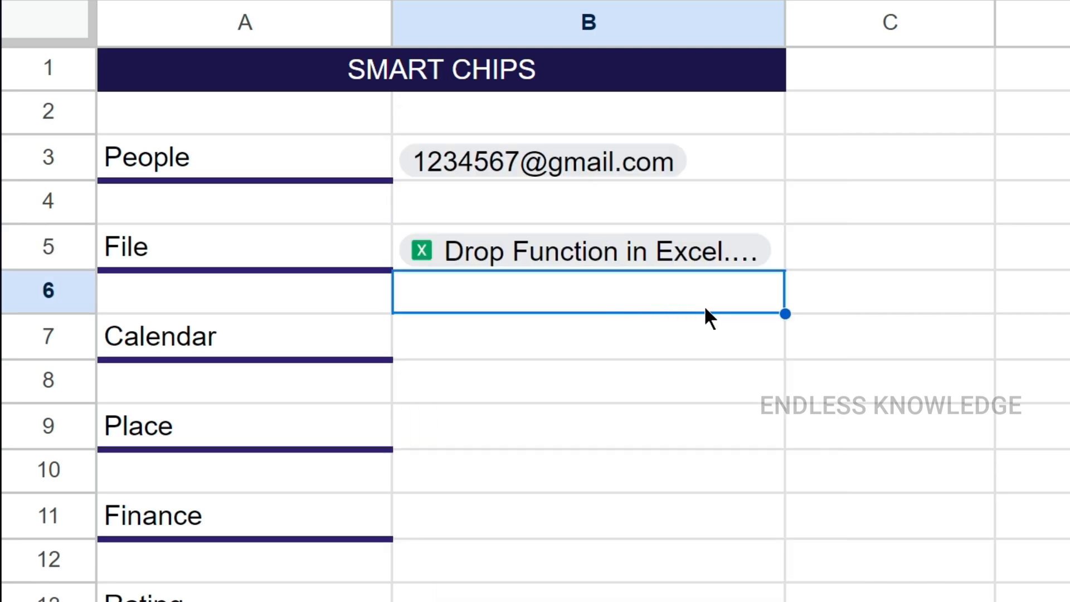
Step: Open Drop Function in Excel.xlsx from the file chip's preview and select the range A1:E8
mouse_move(737, 256)
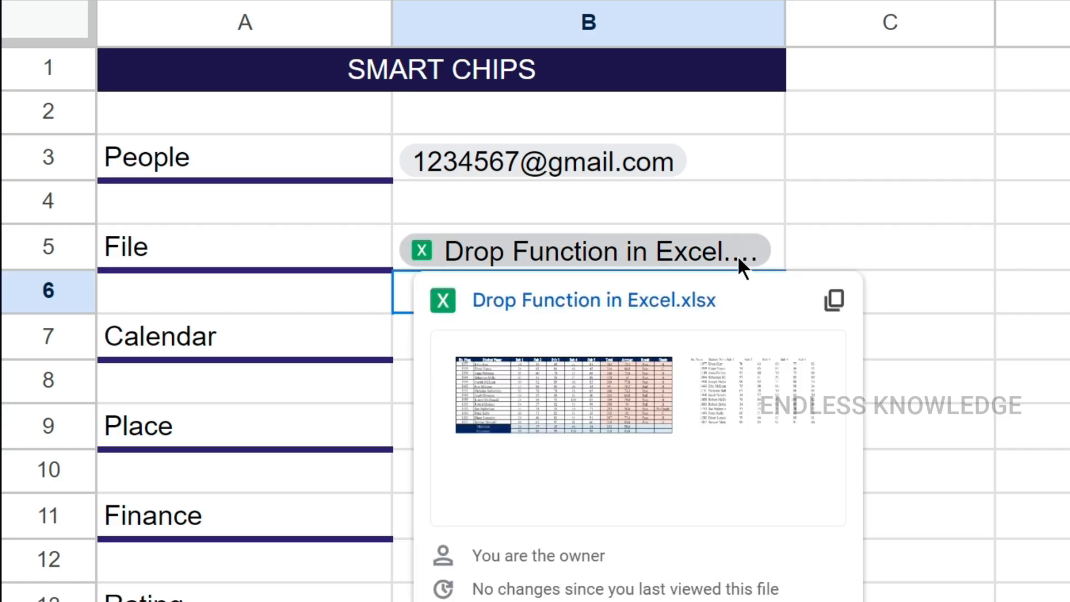
left_click(701, 373)
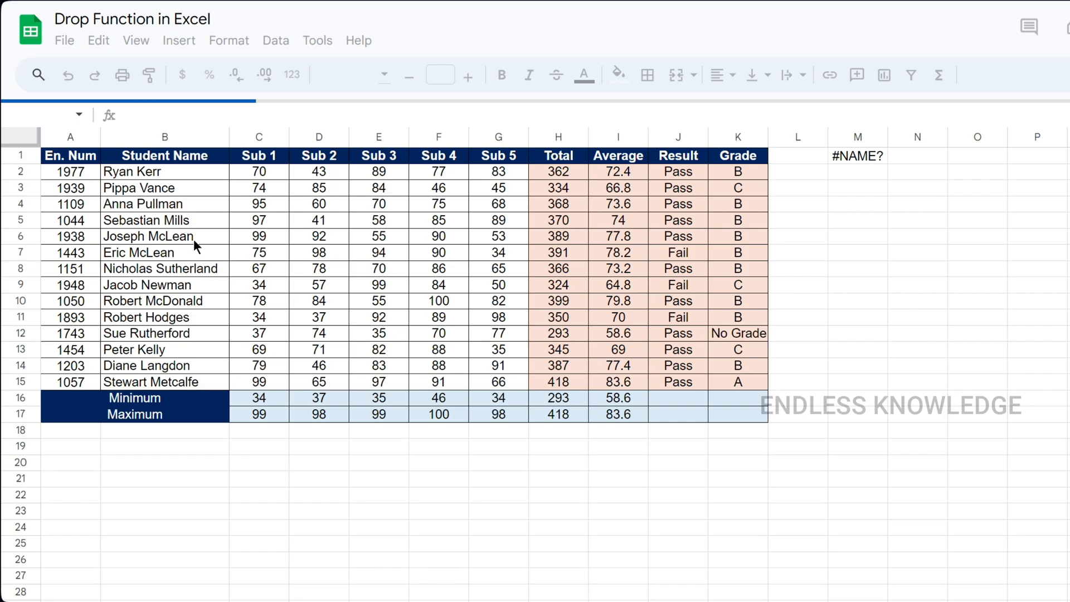
left_click_drag(68, 150, 379, 268)
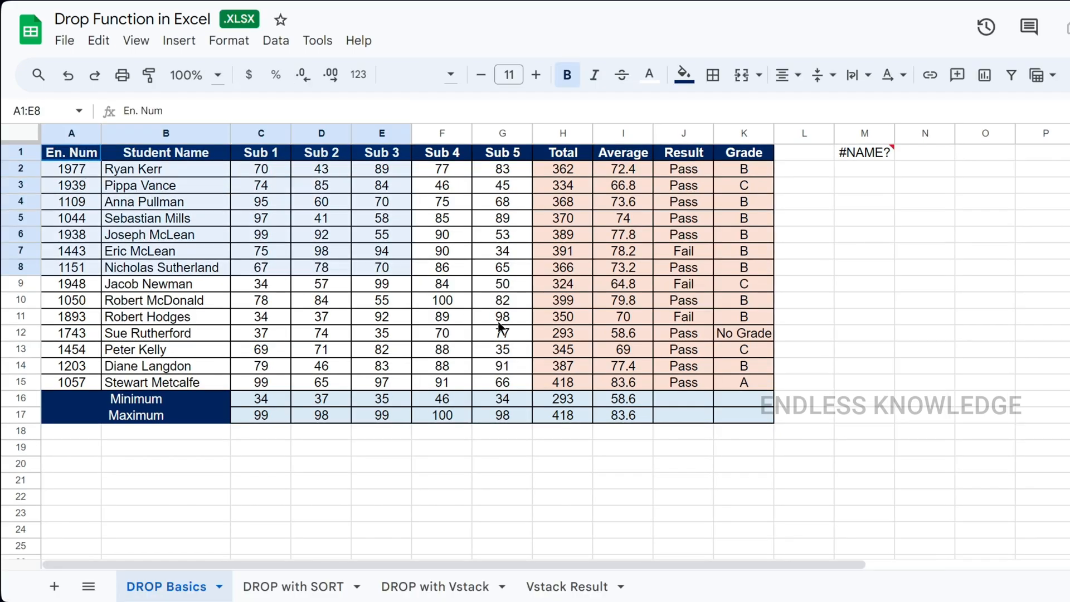
Step: Switch back to the Smart Chips spreadsheet and preview the file chip in cell B5
left_click_drag(501, 328, 724, 410)
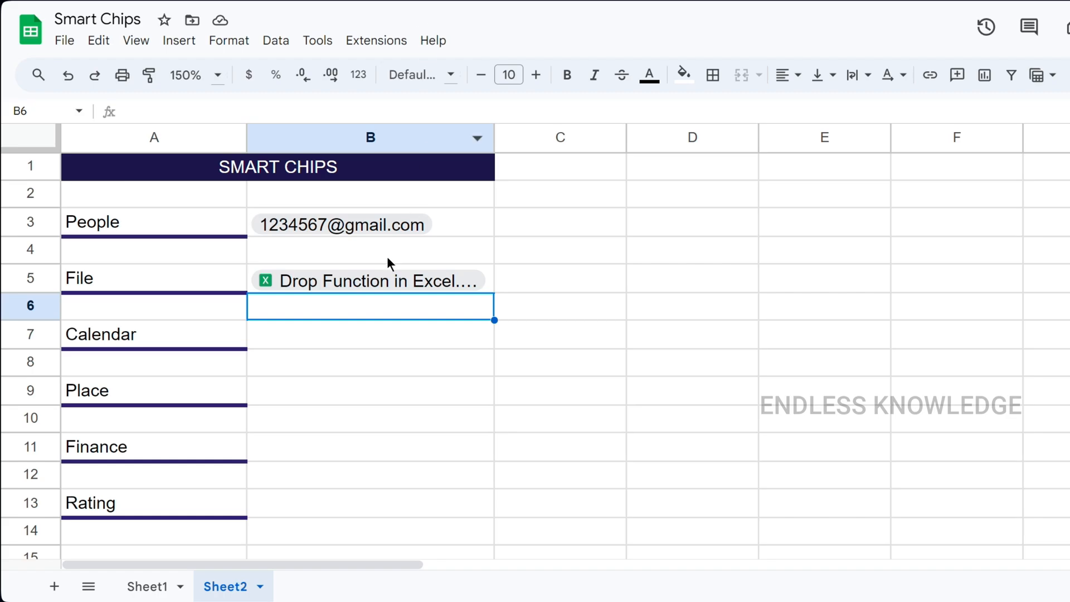
mouse_move(370, 285)
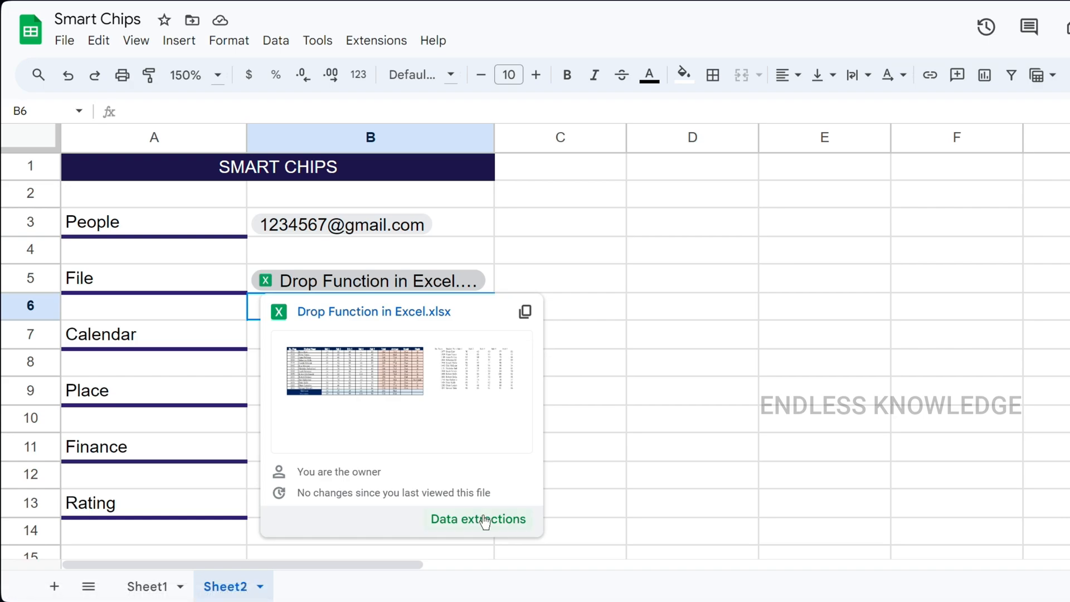
left_click(442, 380)
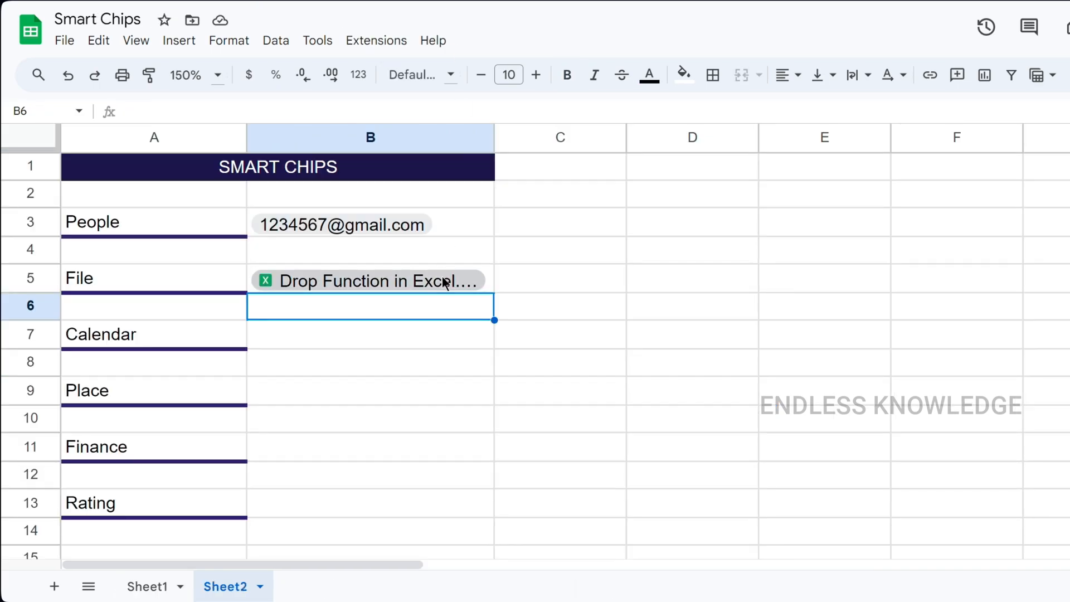
Step: Extract the file name and URL from the B5 file chip to C5, and undo the extraction
mouse_move(446, 283)
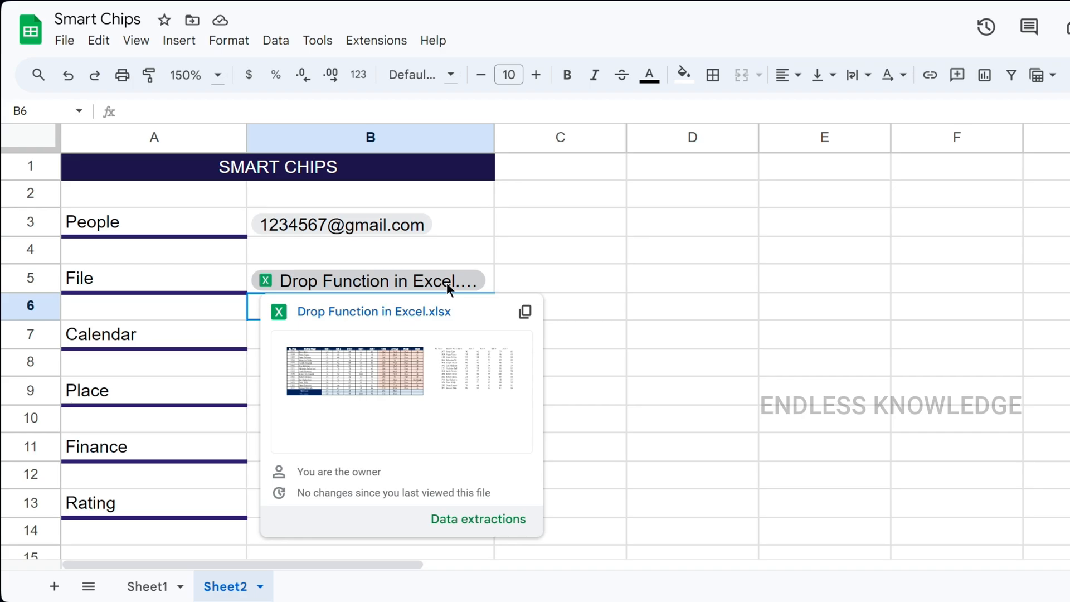
left_click(493, 524)
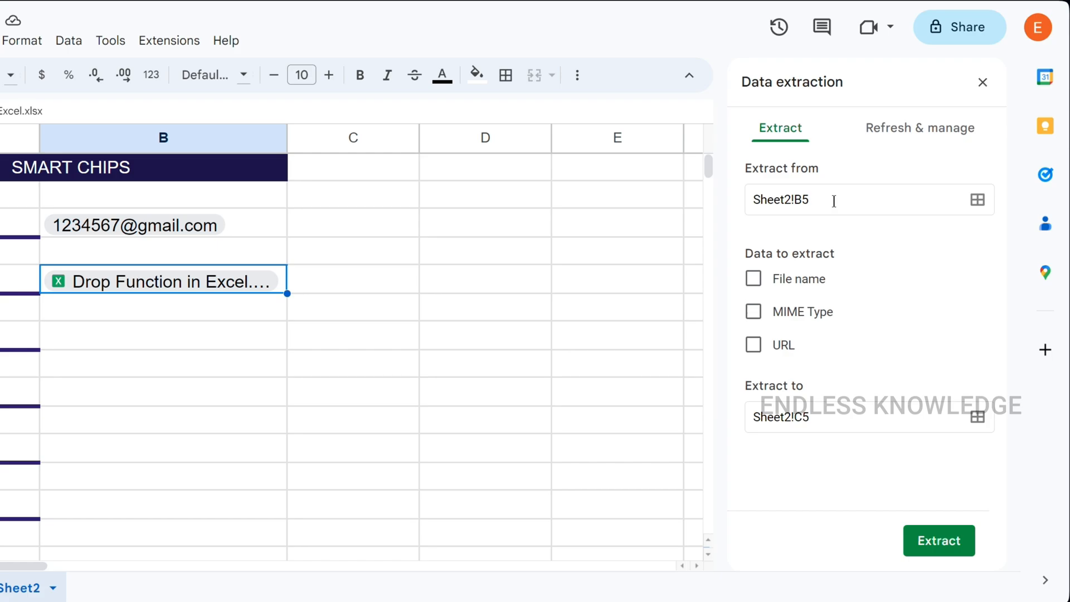
mouse_move(236, 283)
left_click(759, 280)
left_click(767, 357)
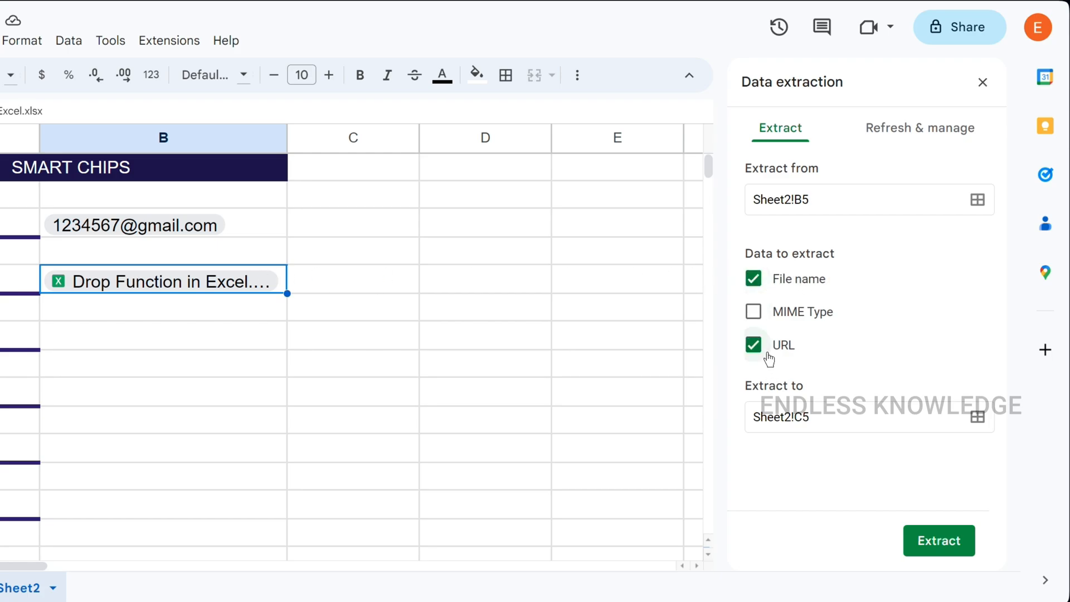
left_click(929, 550)
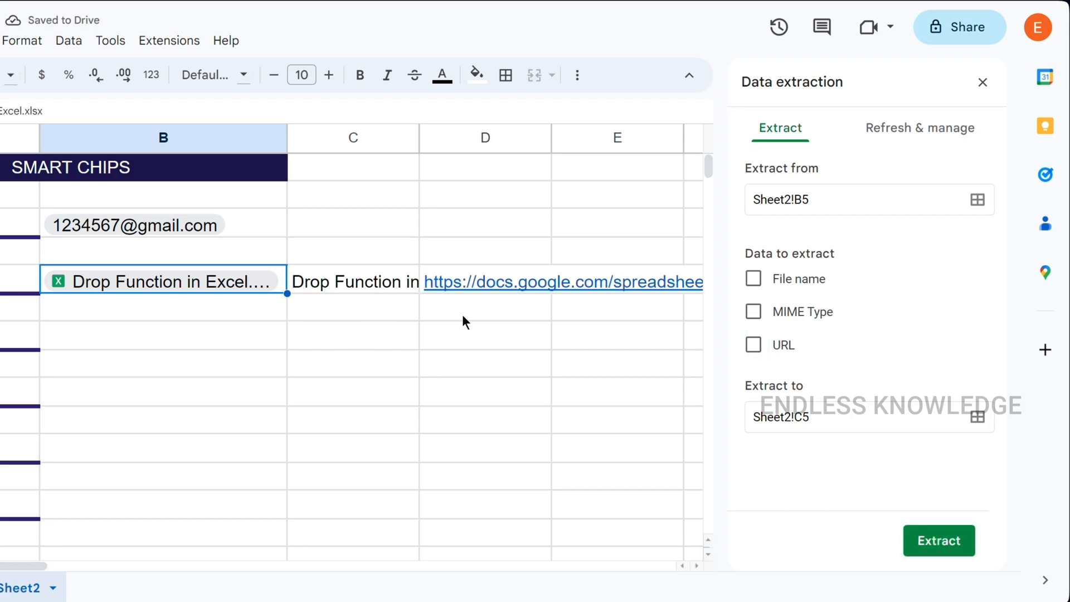
key("ctrl+z")
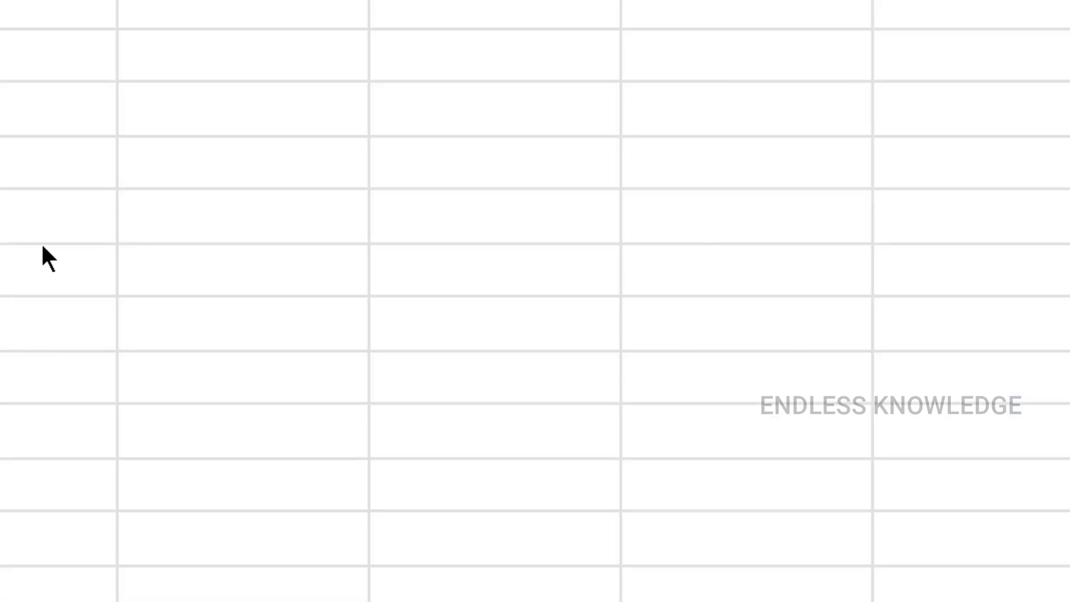
left_click(162, 219)
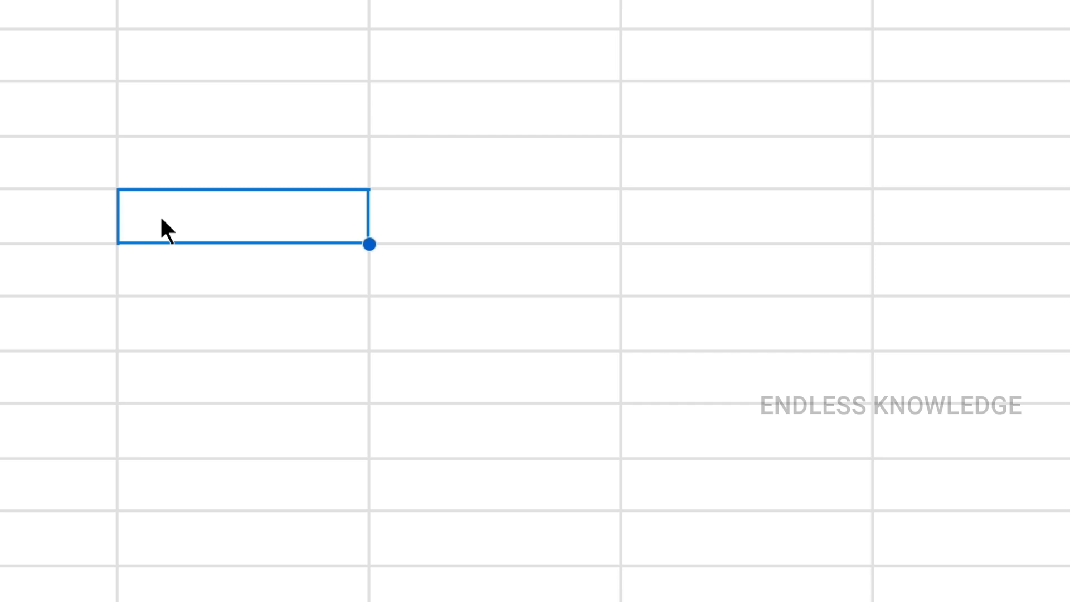
type("https://www.youtube.com/watch?v=Mch9tp0aefc")
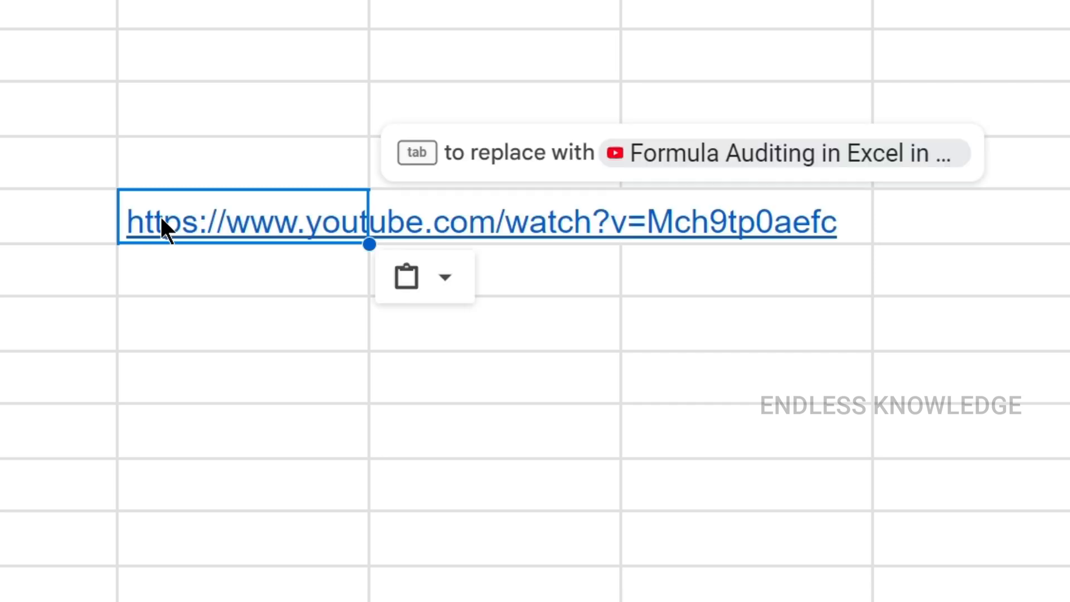
left_click(595, 159)
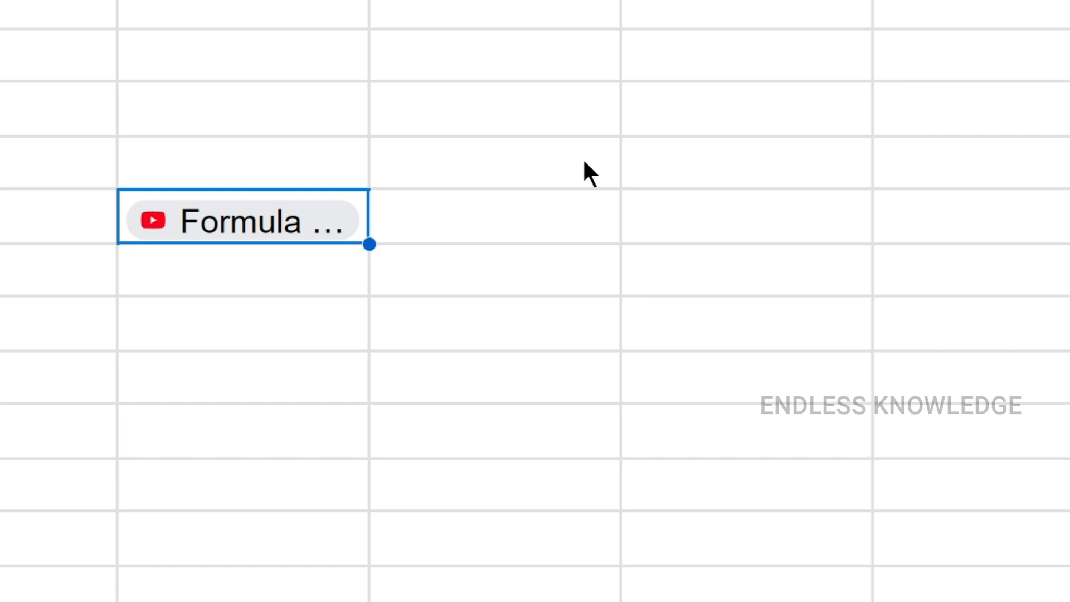
mouse_move(291, 212)
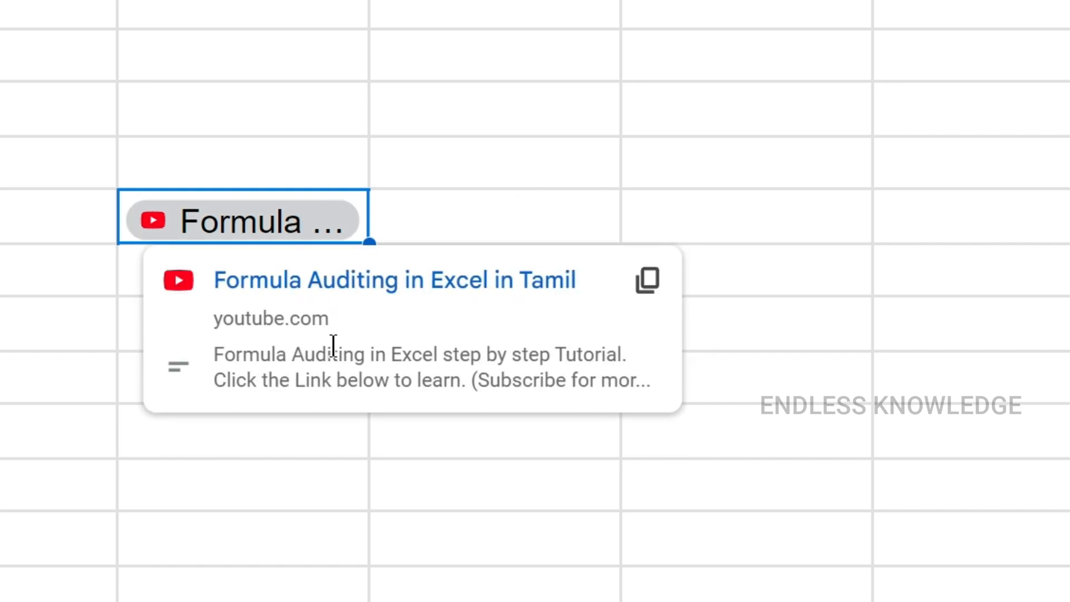
Step: Clear the contents of D4:E7 to remove the YouTube chip
left_click(94, 312)
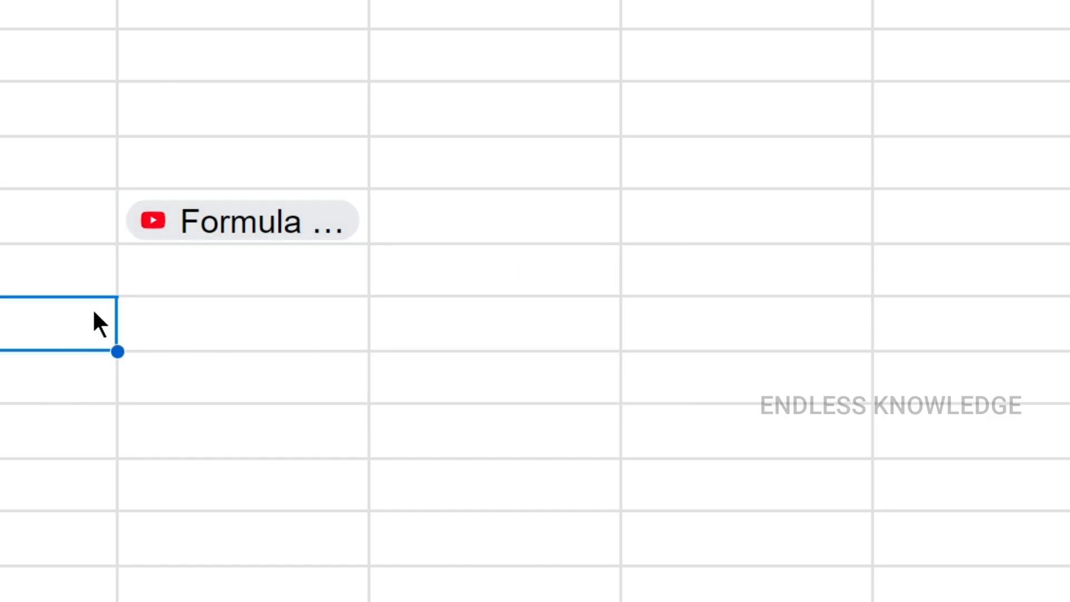
left_click_drag(464, 149, 279, 329)
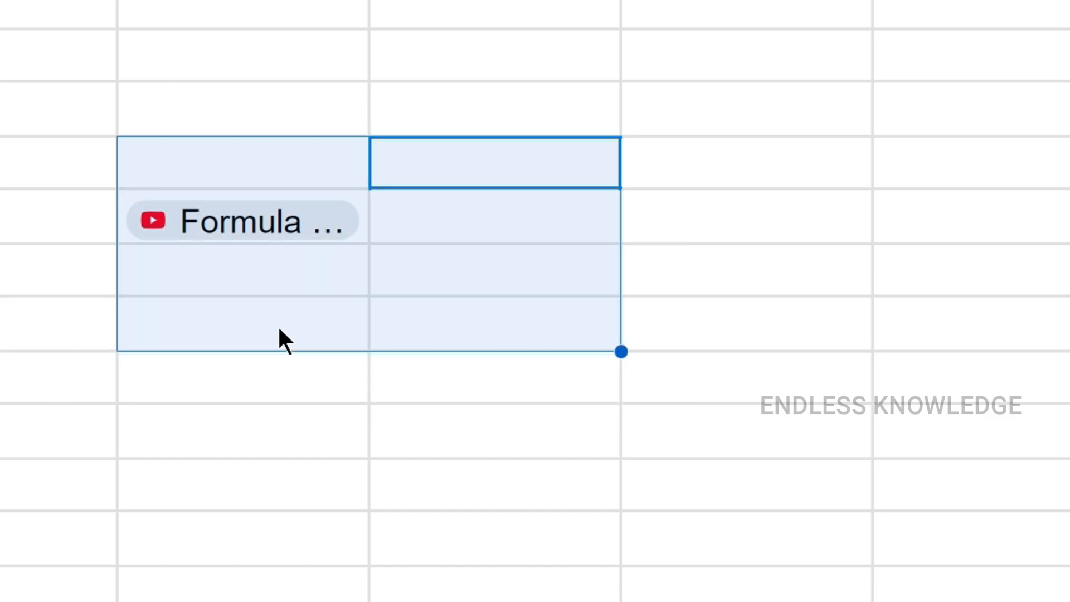
key("Delete")
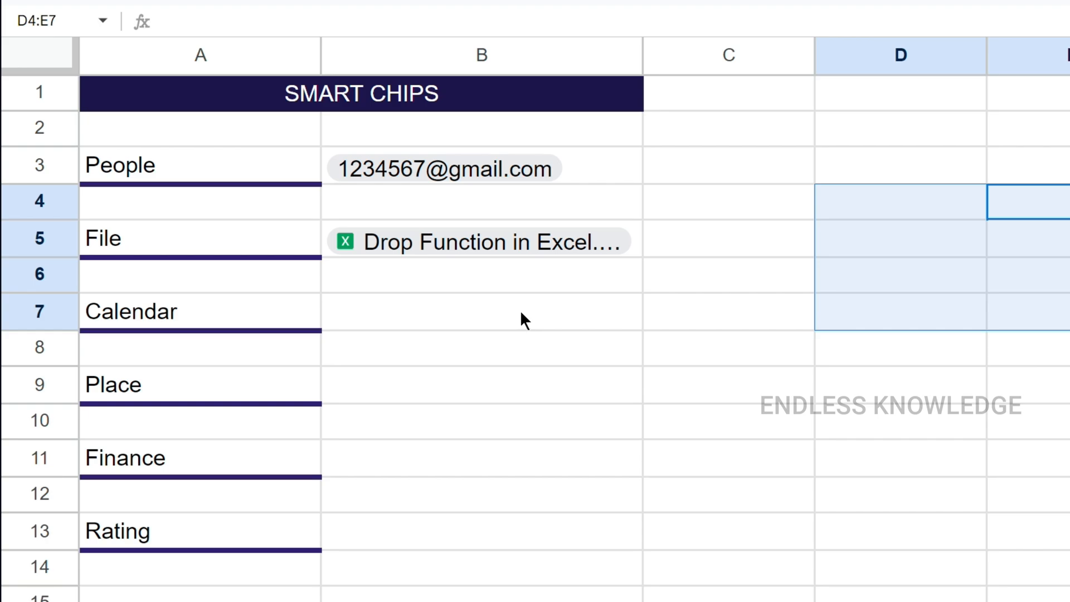
Step: Insert a calendar event smart chip for the Lunch event in cell B7
left_click(524, 320)
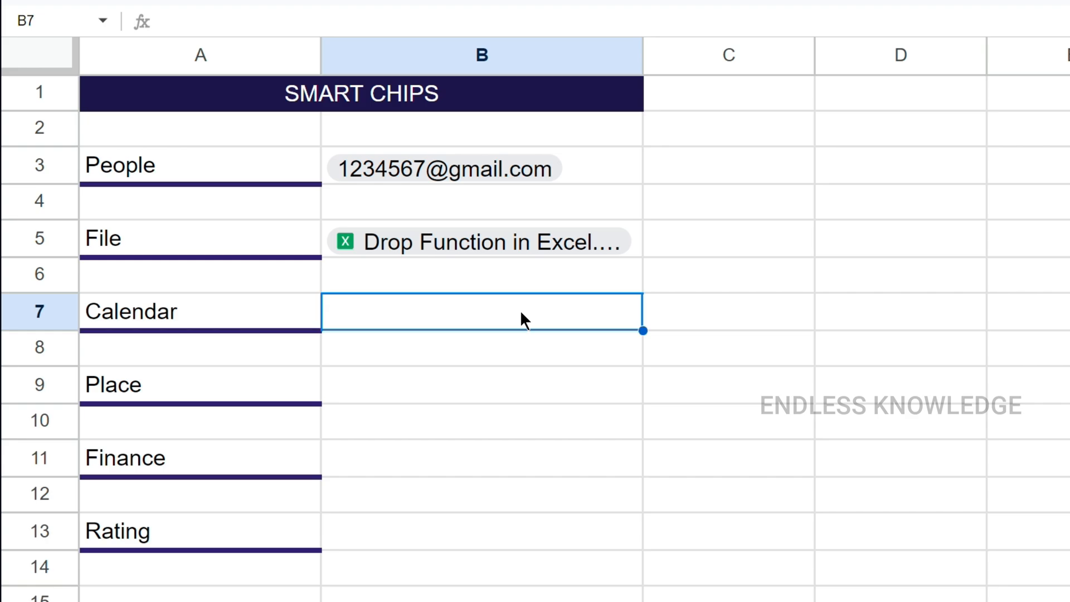
type("@")
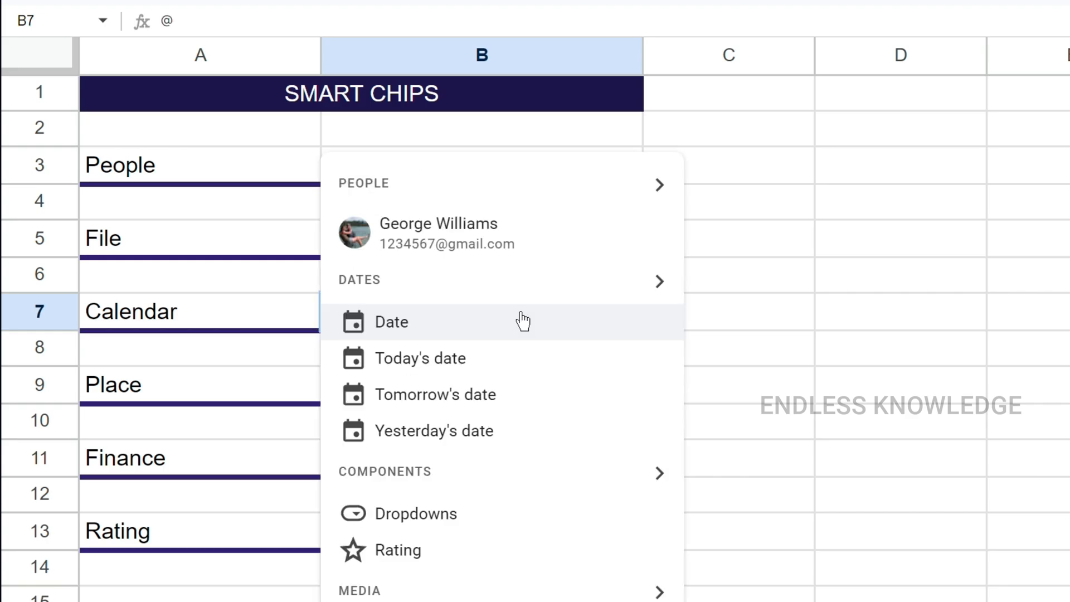
scroll(524, 320, "down", 1)
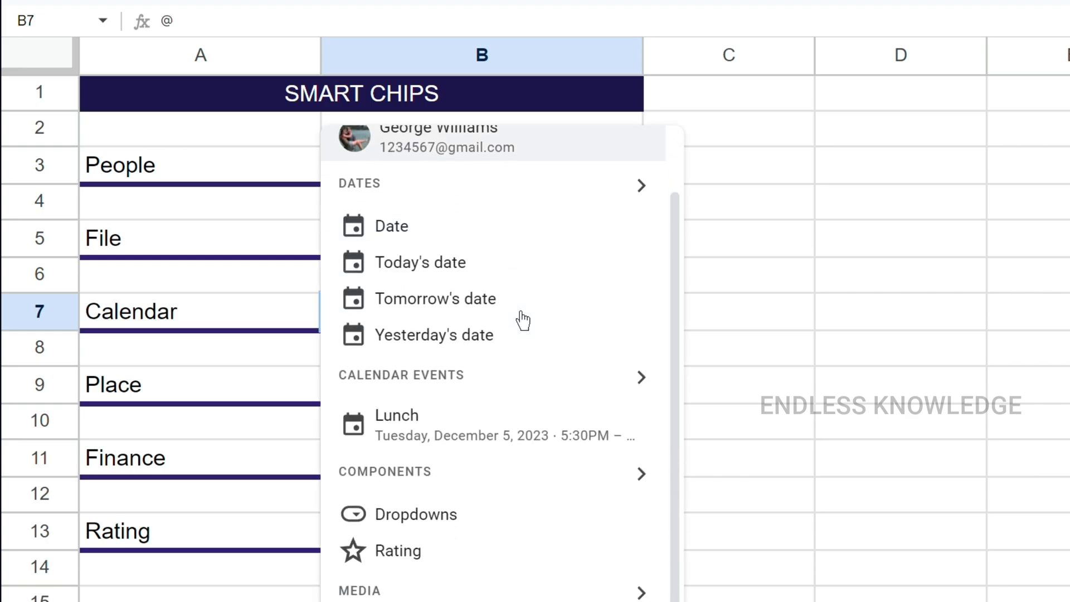
left_click(638, 379)
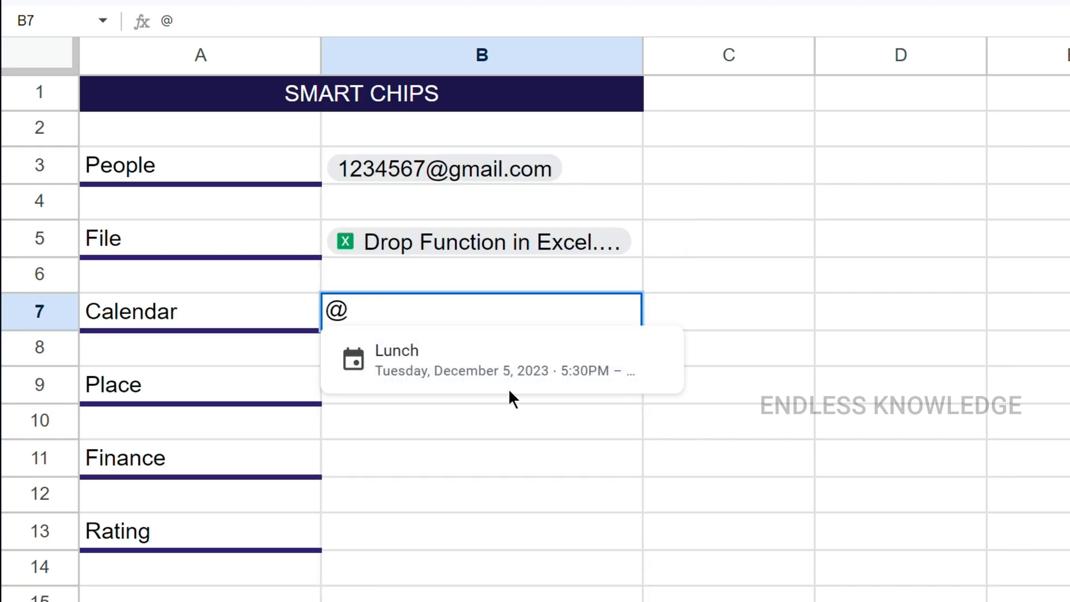
left_click(496, 363)
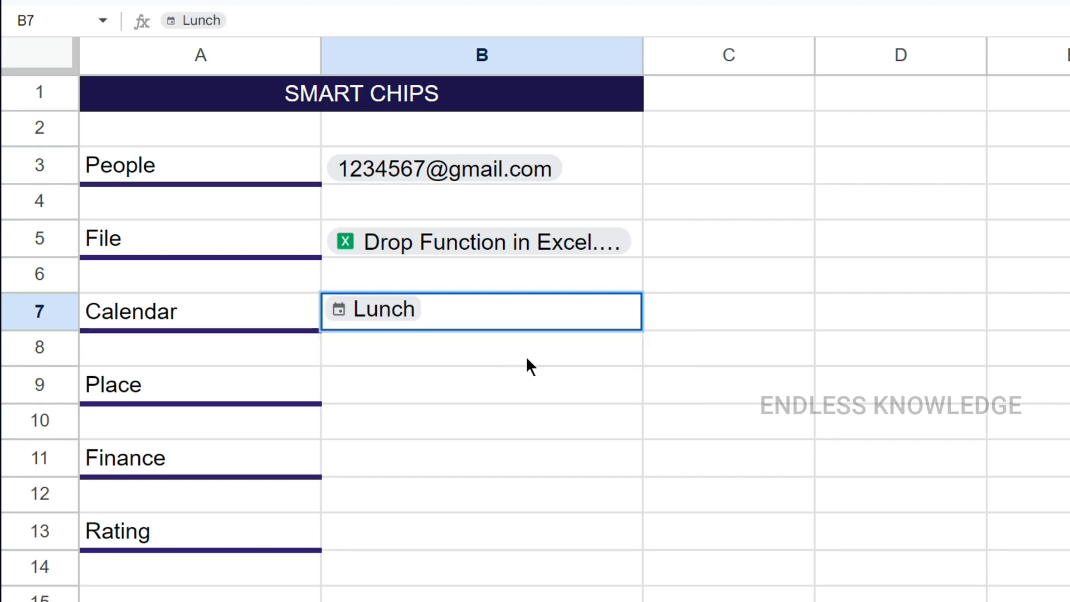
key("Return")
Step: Extract the Summary from the Lunch chip in B7 to cell C7, and delete the extracted text
mouse_move(399, 317)
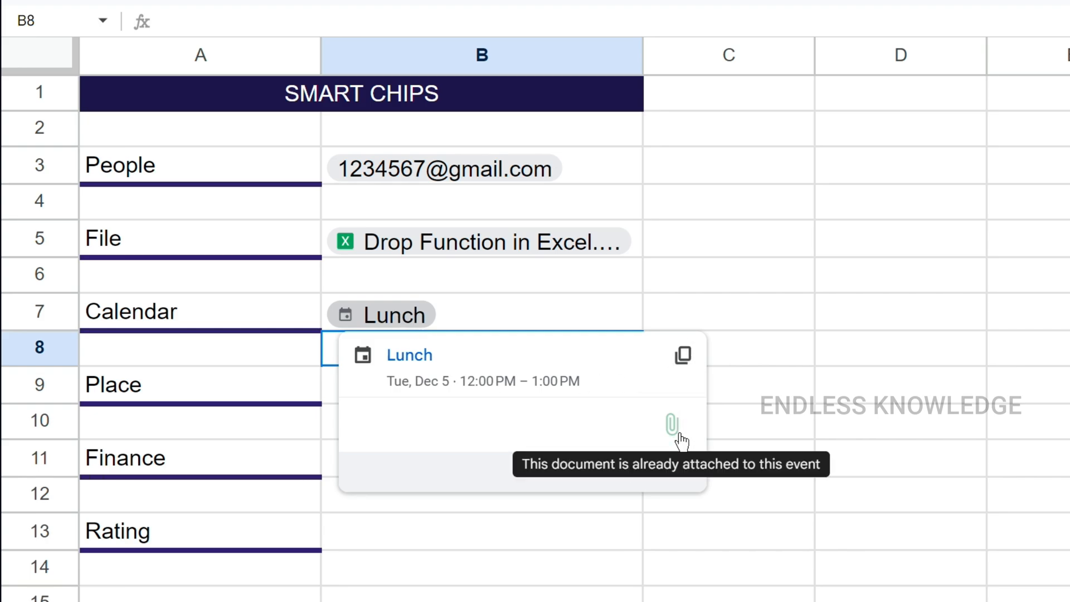
left_click(655, 476)
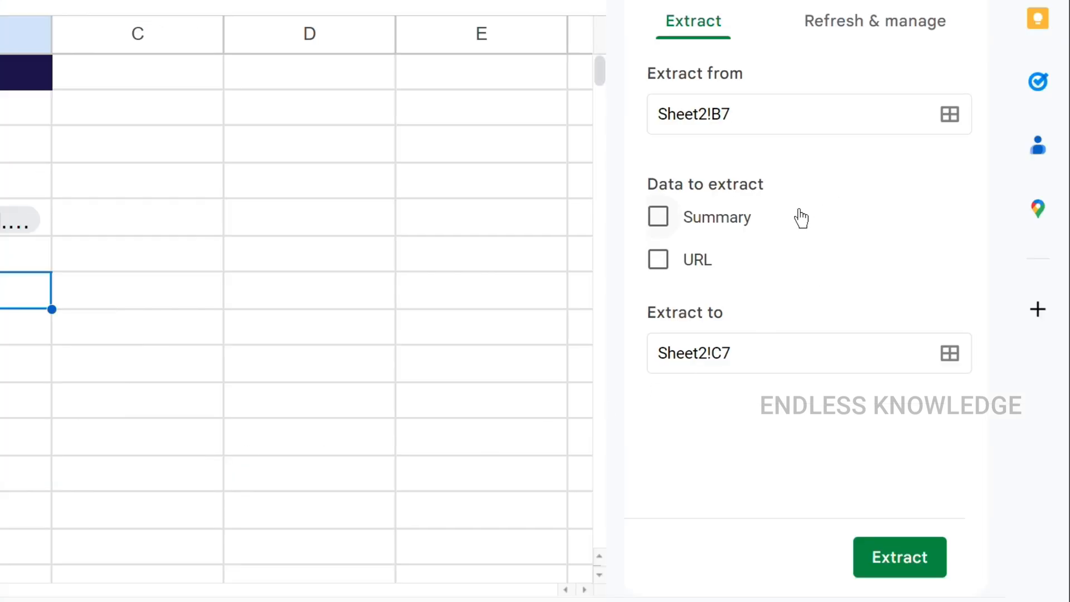
left_click(685, 222)
left_click(933, 562)
left_click(126, 292)
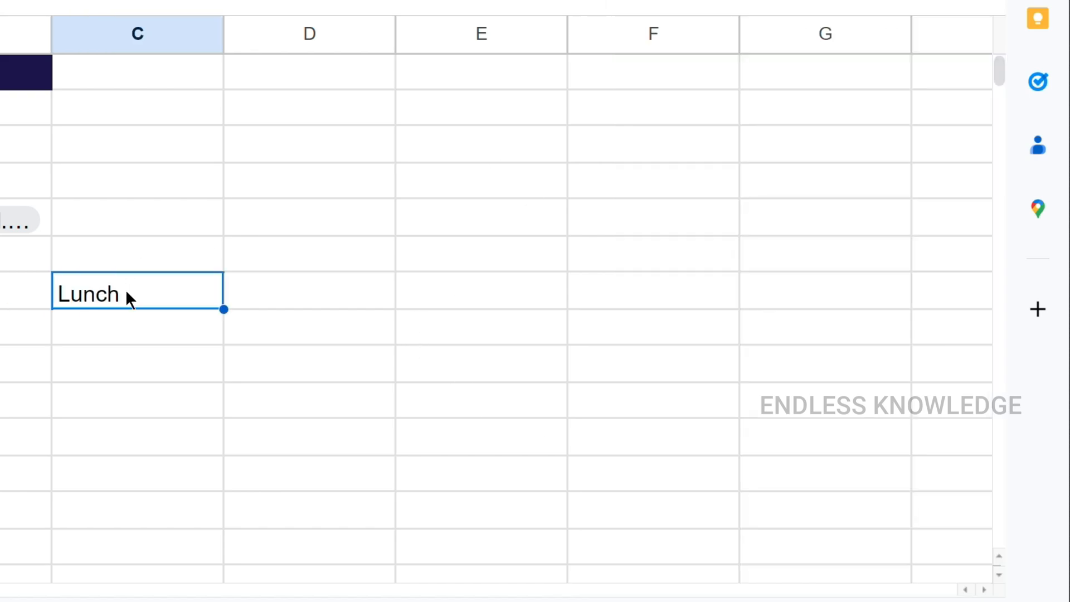
key("Delete")
left_click(499, 348)
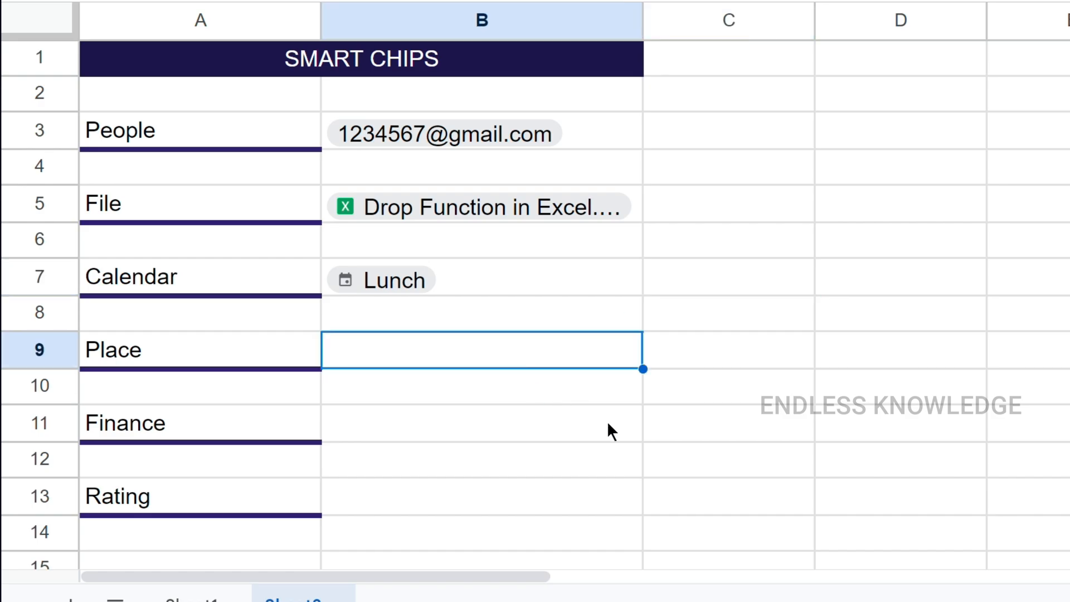
type("@po")
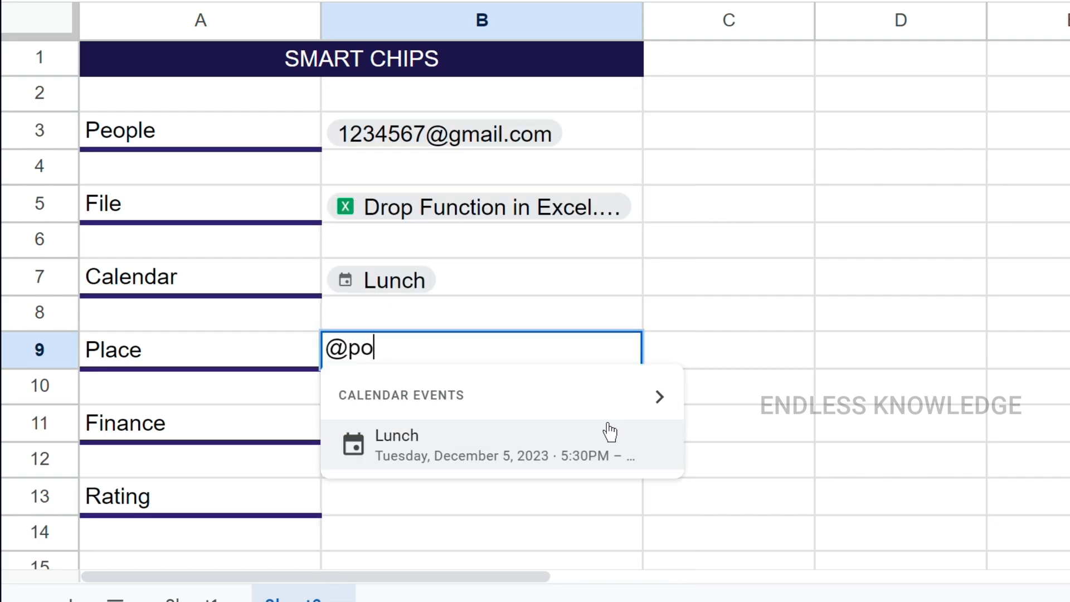
type("n")
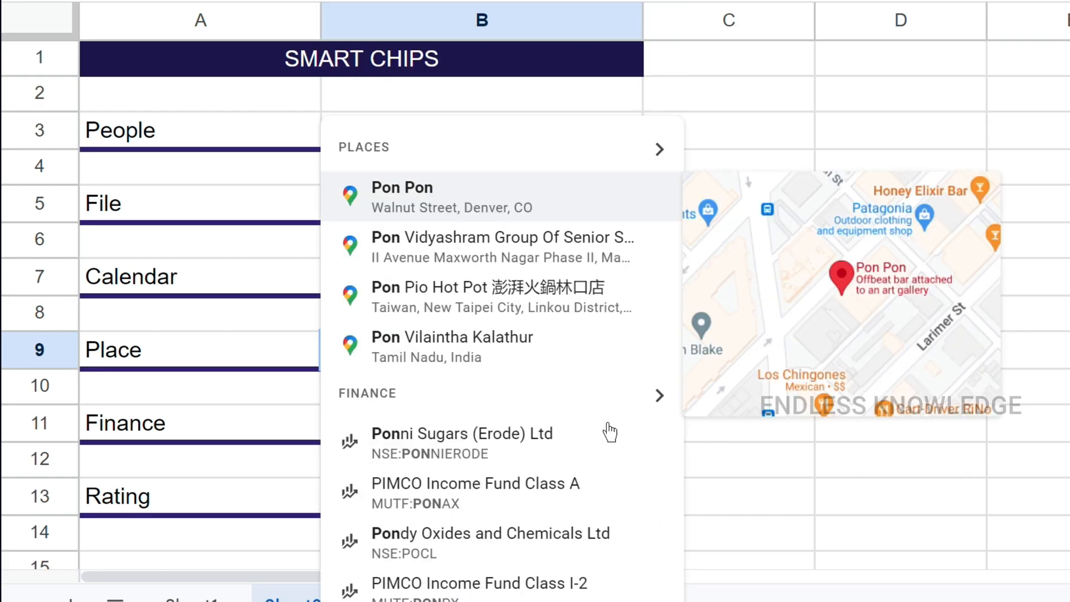
type("dichh")
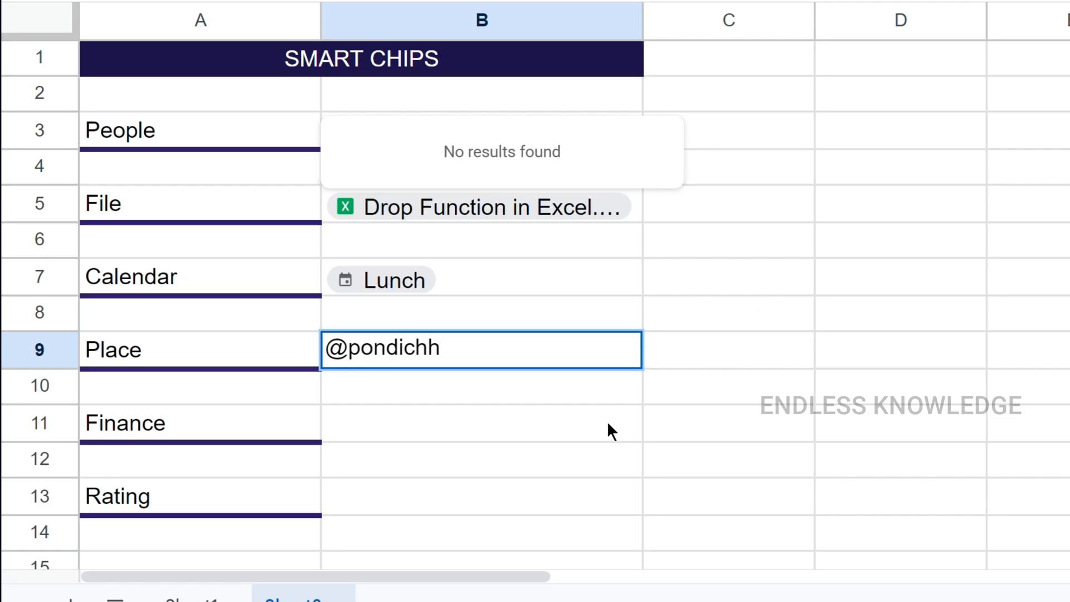
key("BackSpace")
type("erry")
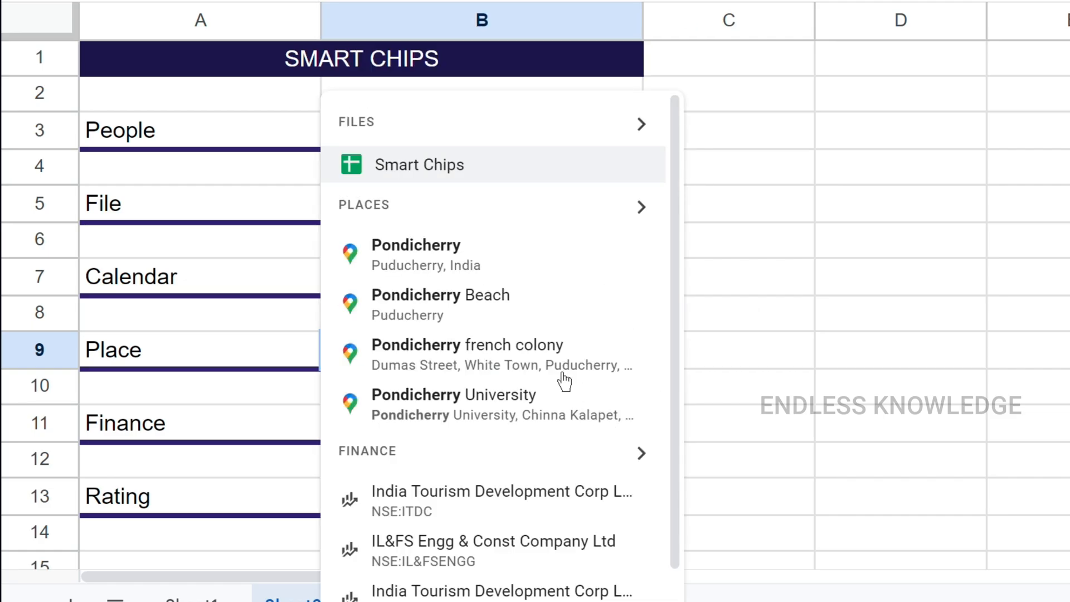
left_click(530, 363)
left_click(715, 390)
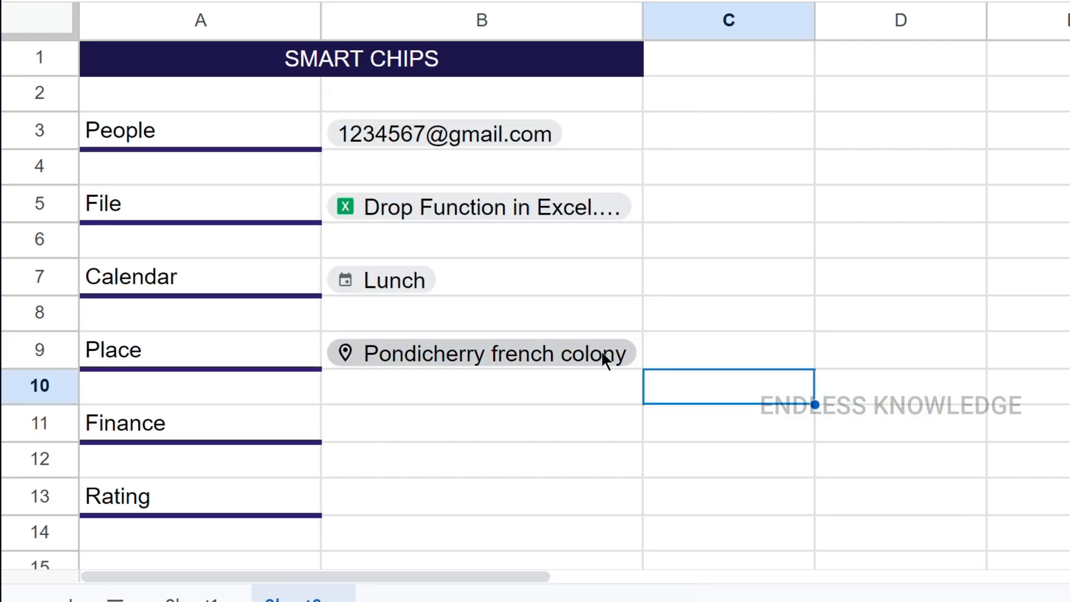
Step: Preview the place chip in B9, open its map preview, and view directions to Pondicherry french colony
mouse_move(626, 362)
scroll(780, 312, "down", 2)
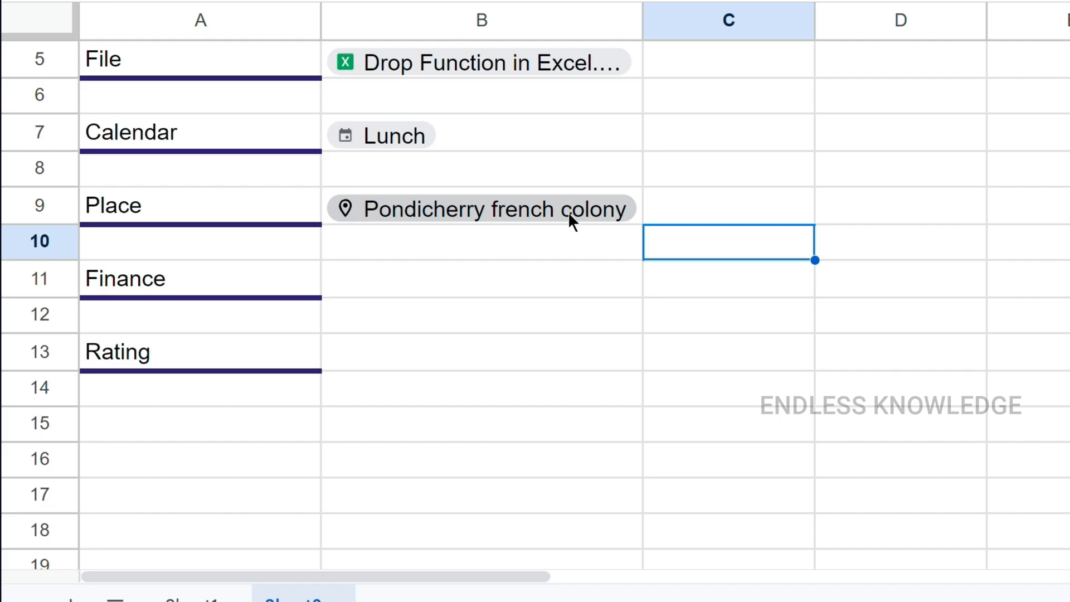
left_click(669, 275)
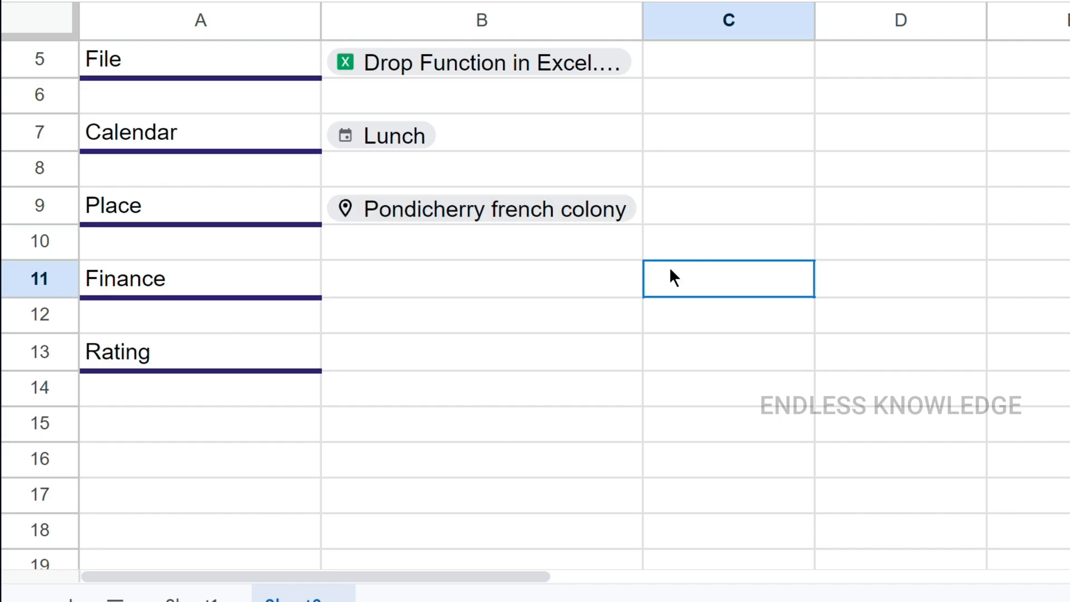
mouse_move(575, 218)
mouse_move(647, 411)
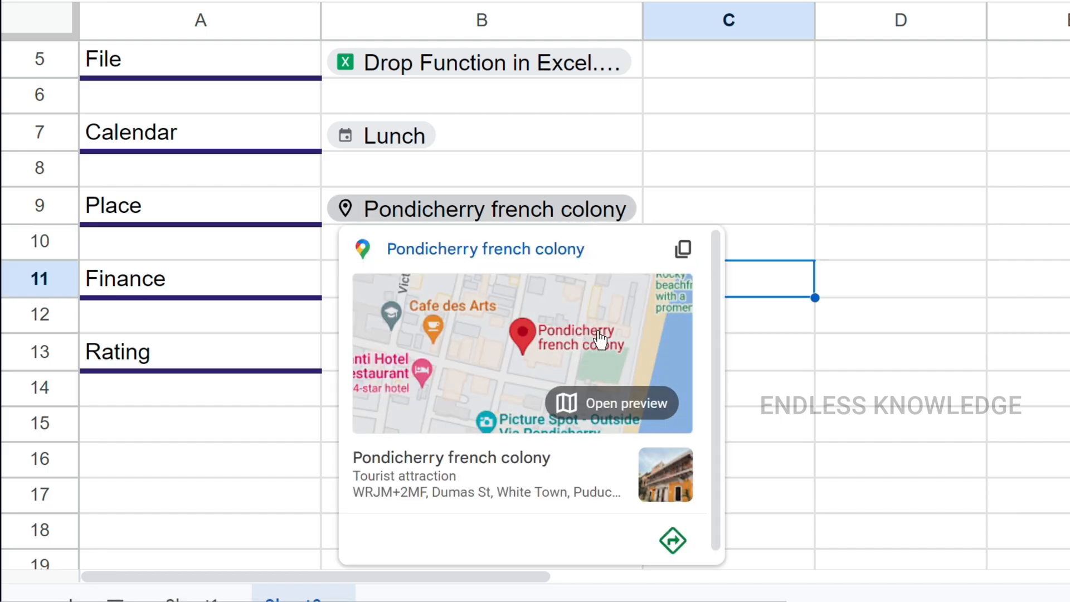
left_click(646, 412)
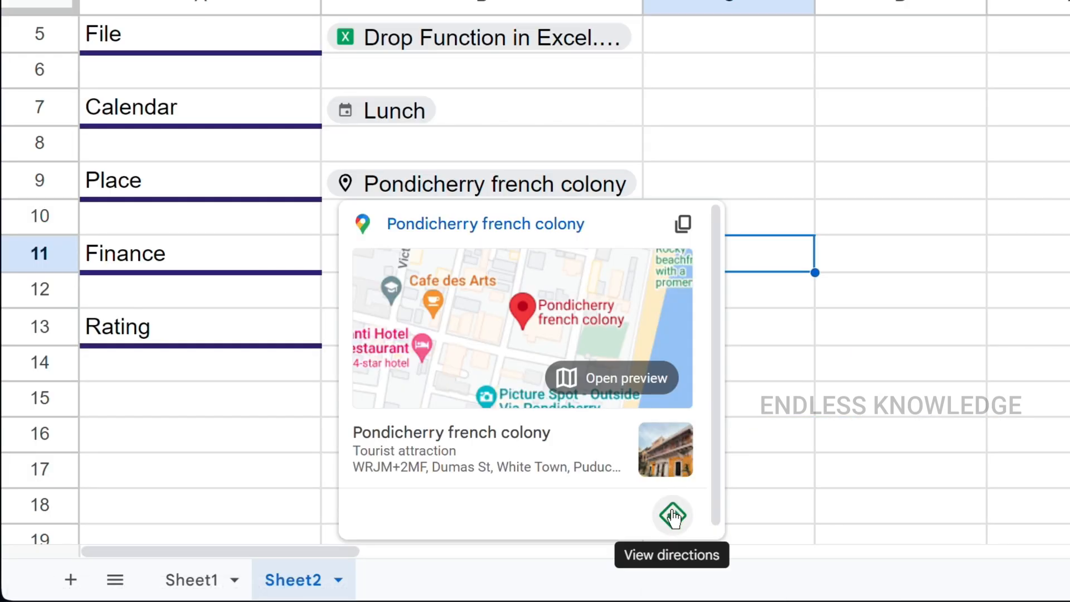
left_click(672, 515)
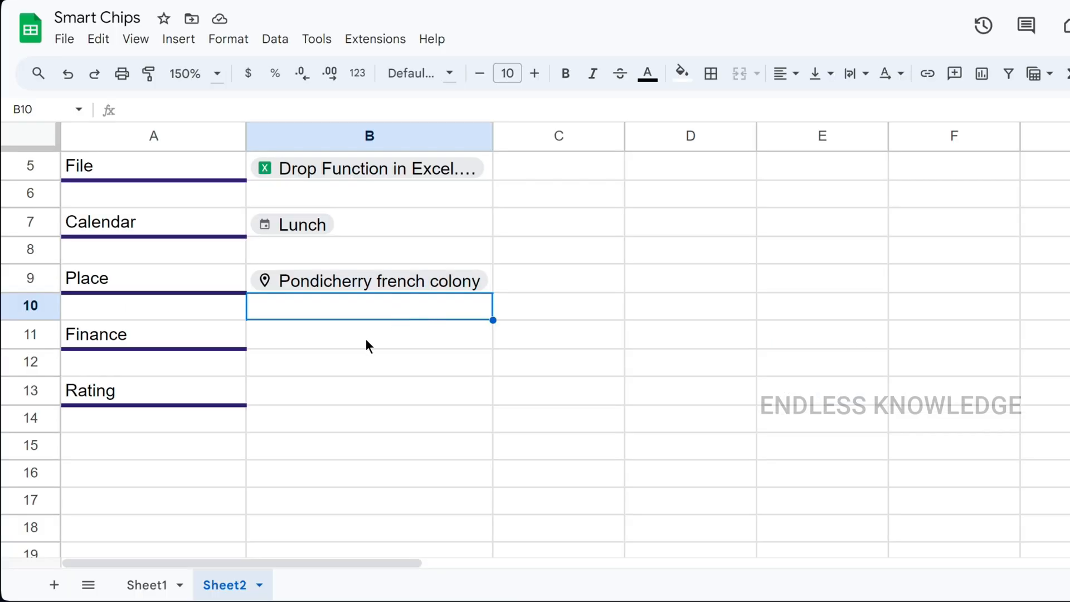
left_click(366, 340)
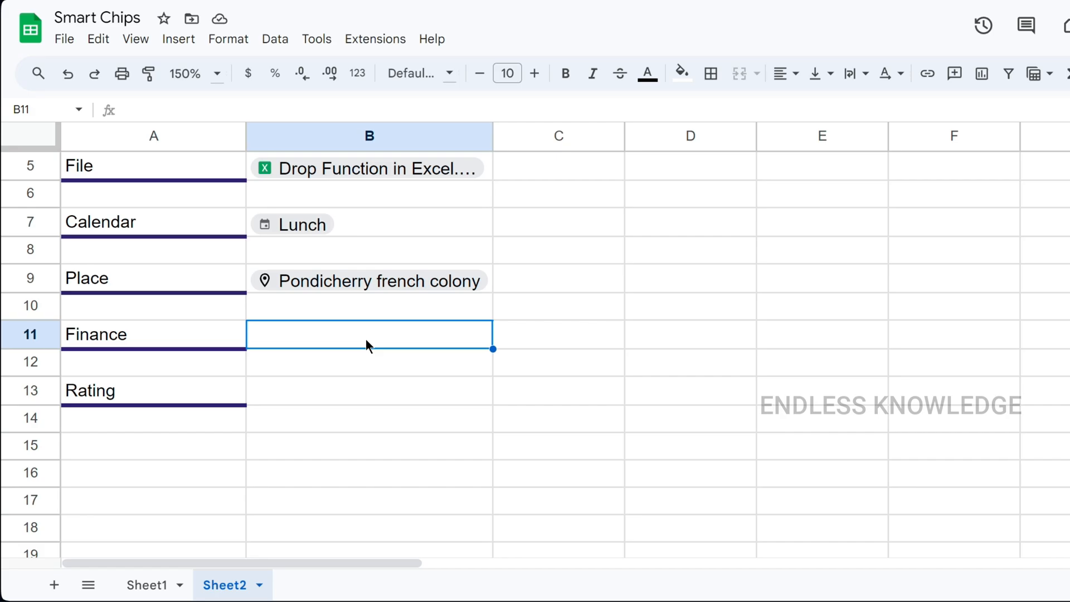
type("@")
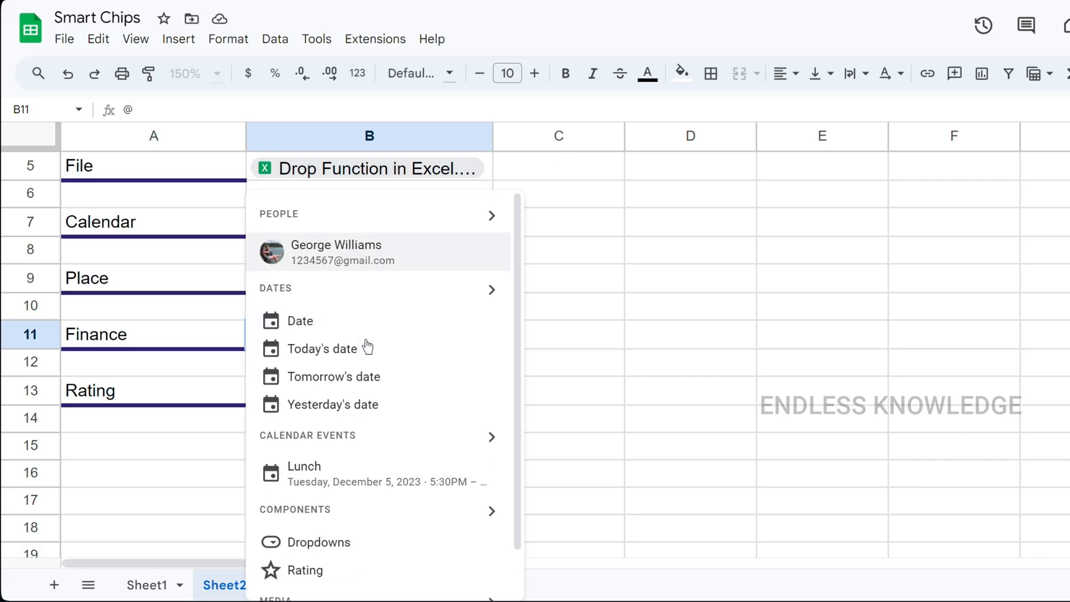
type("hin")
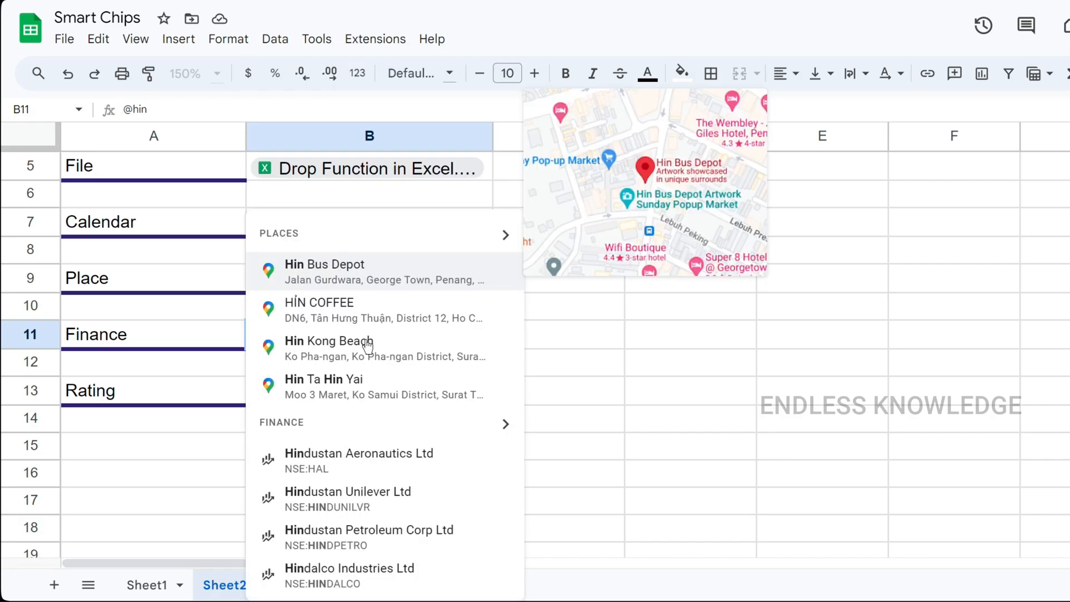
left_click(374, 536)
left_click(396, 363)
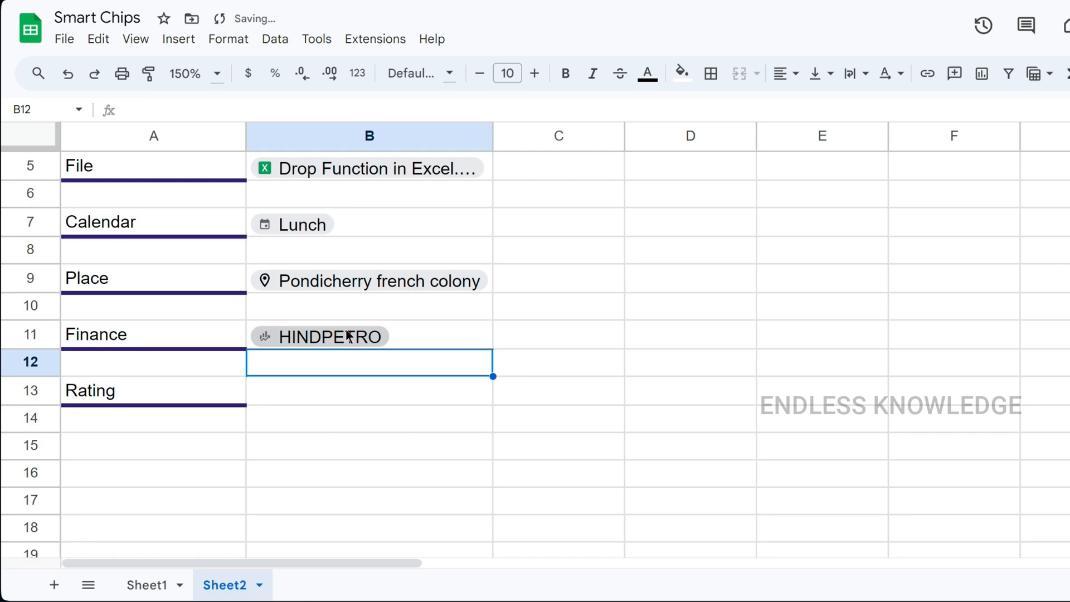
Step: Preview the finance chip in B11 and open its linked stock page
left_click(370, 338)
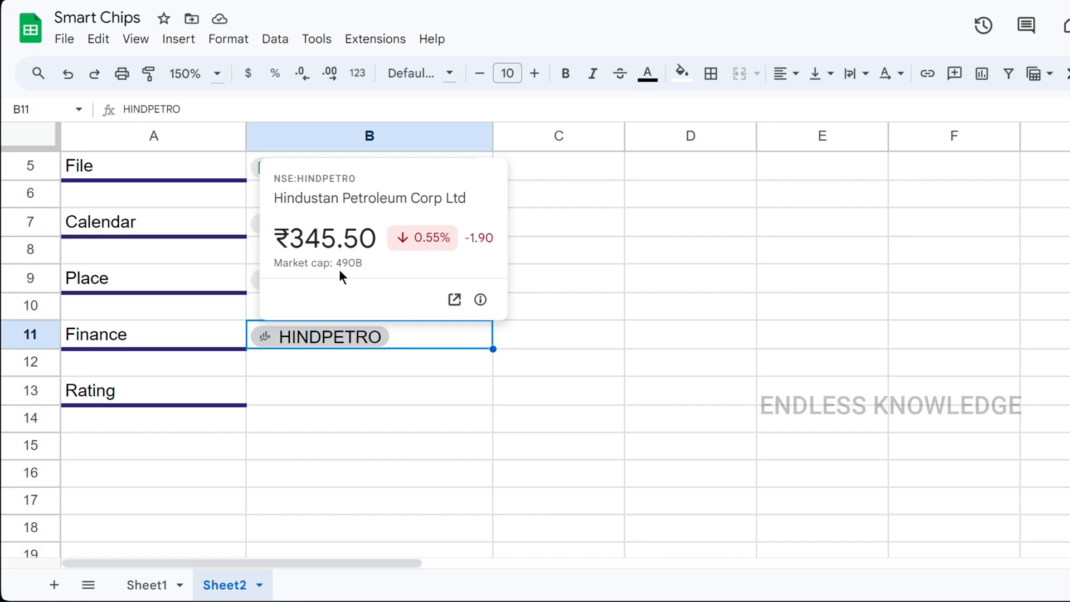
left_click(455, 301)
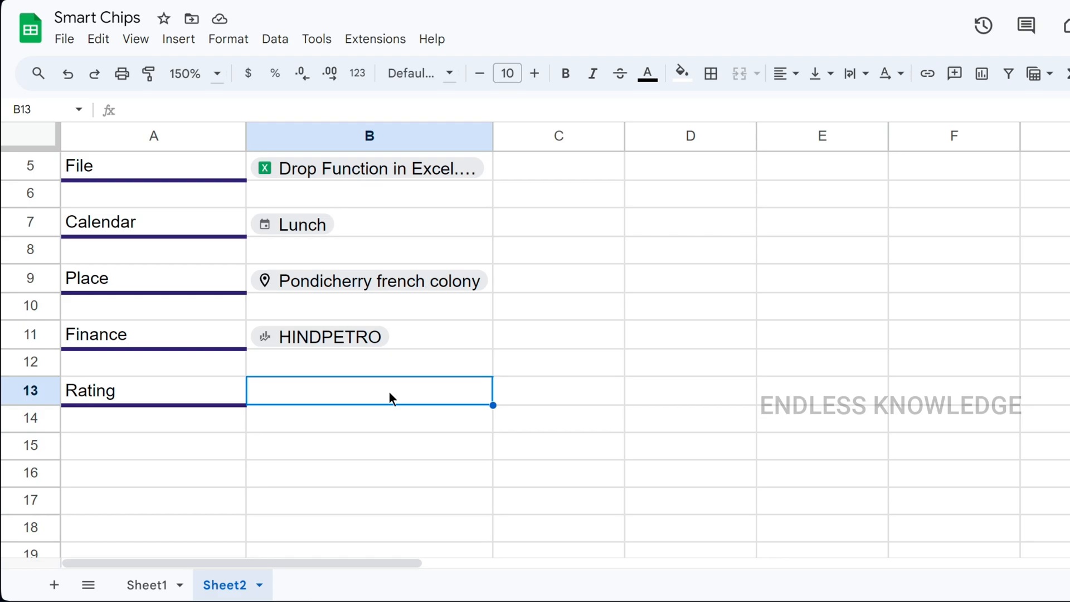
Step: Insert a rating smart chip in cell B13 and set it to four stars
left_click(178, 40)
mouse_move(270, 473)
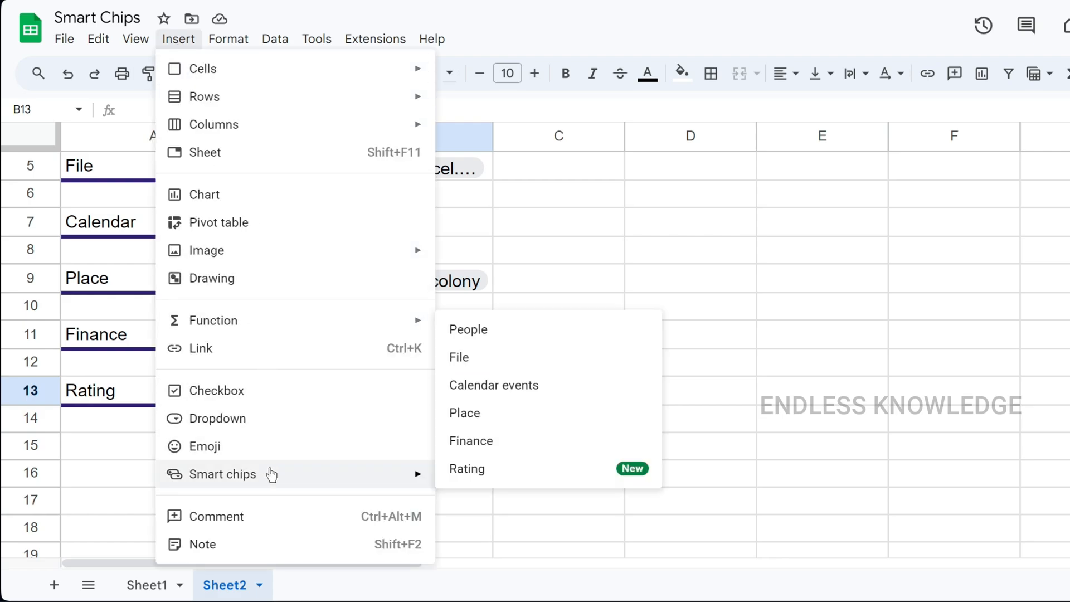
left_click(532, 474)
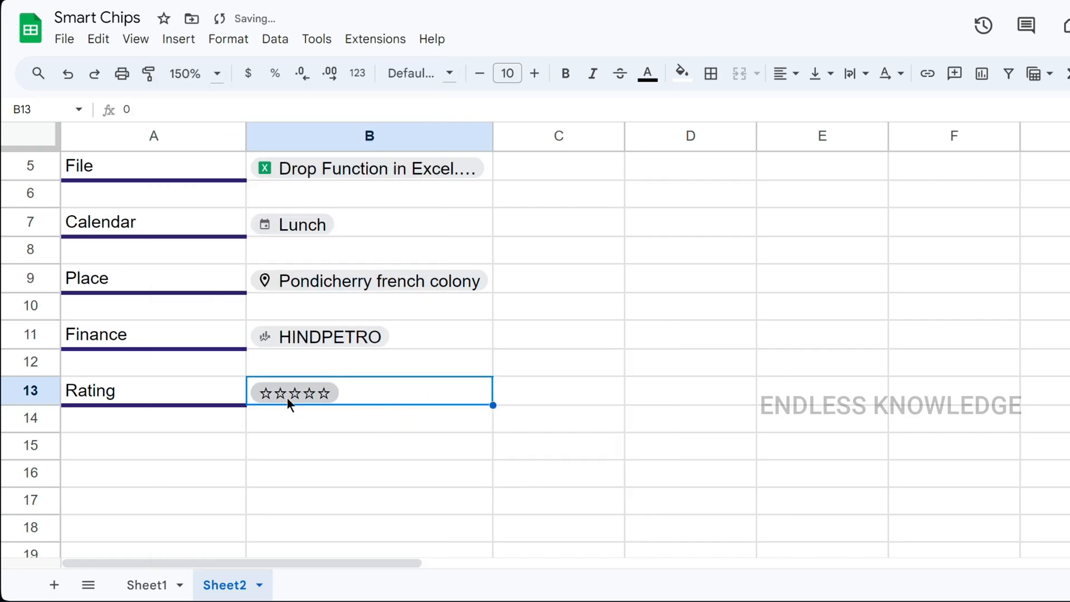
left_click(332, 396)
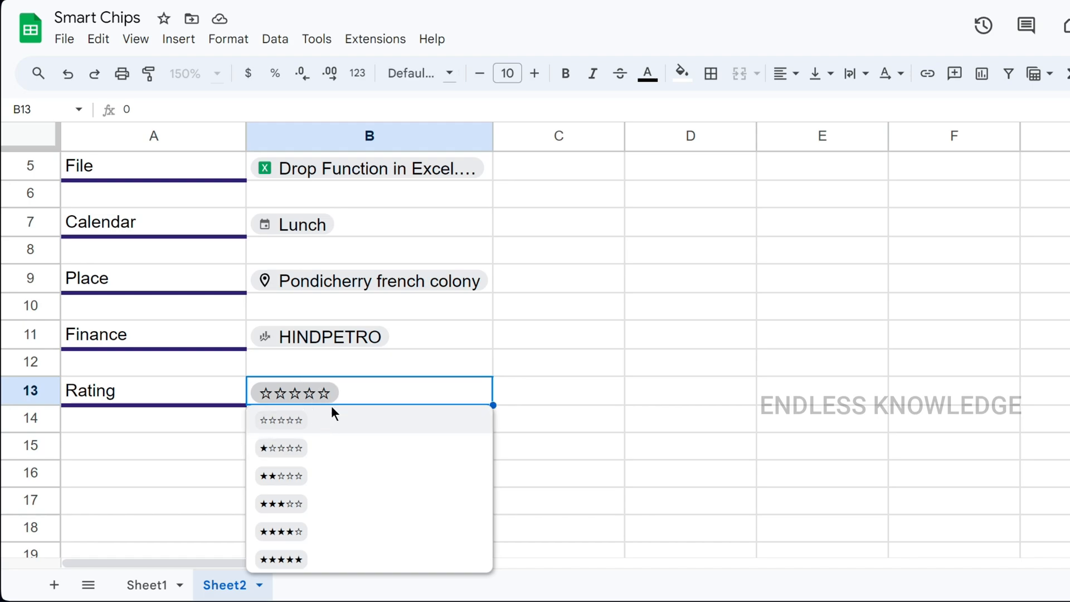
left_click(315, 532)
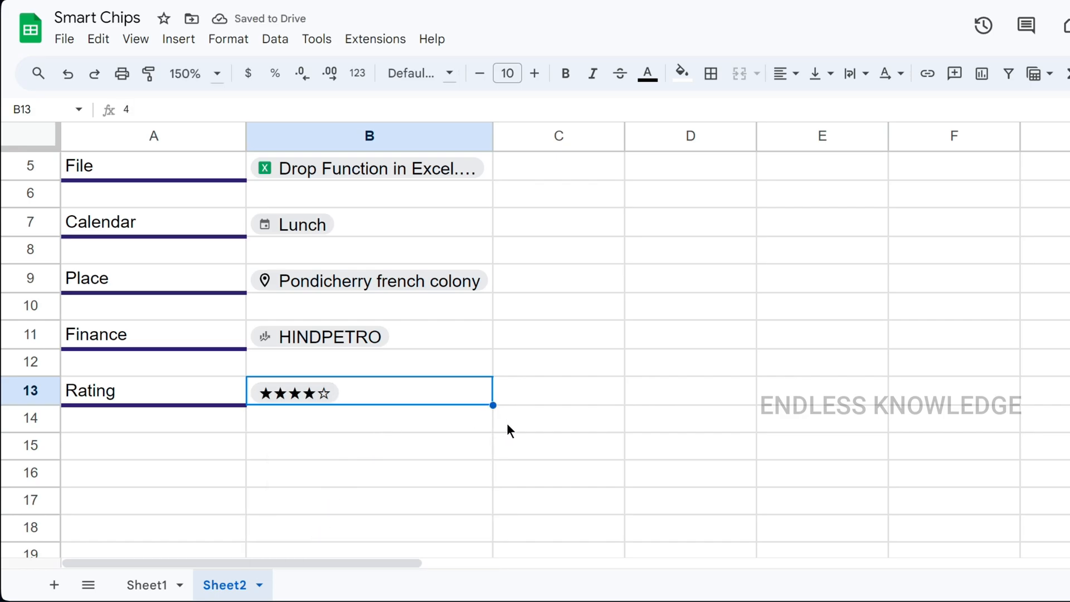
Step: Delete the finance chip from cell B11, and undo the deletion
scroll(506, 423, "up", 4)
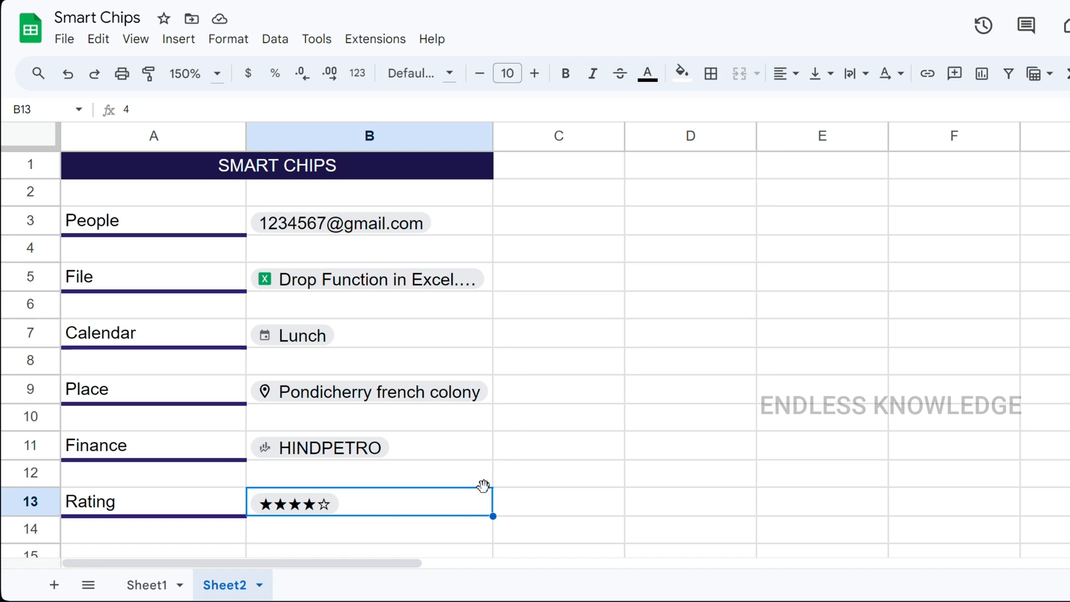
left_click(450, 450)
key("Delete")
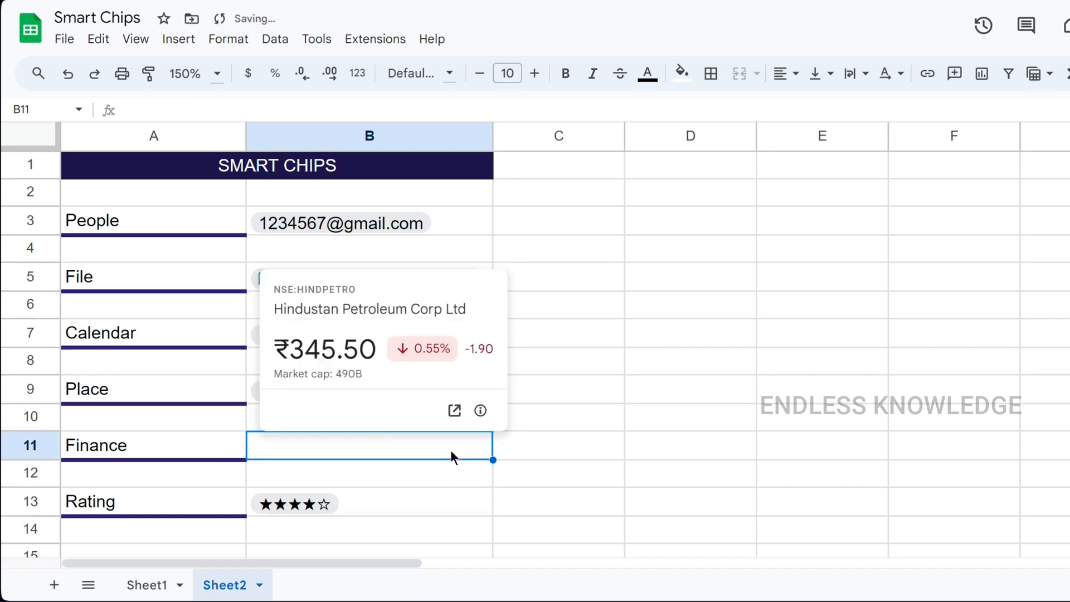
key("ctrl+z")
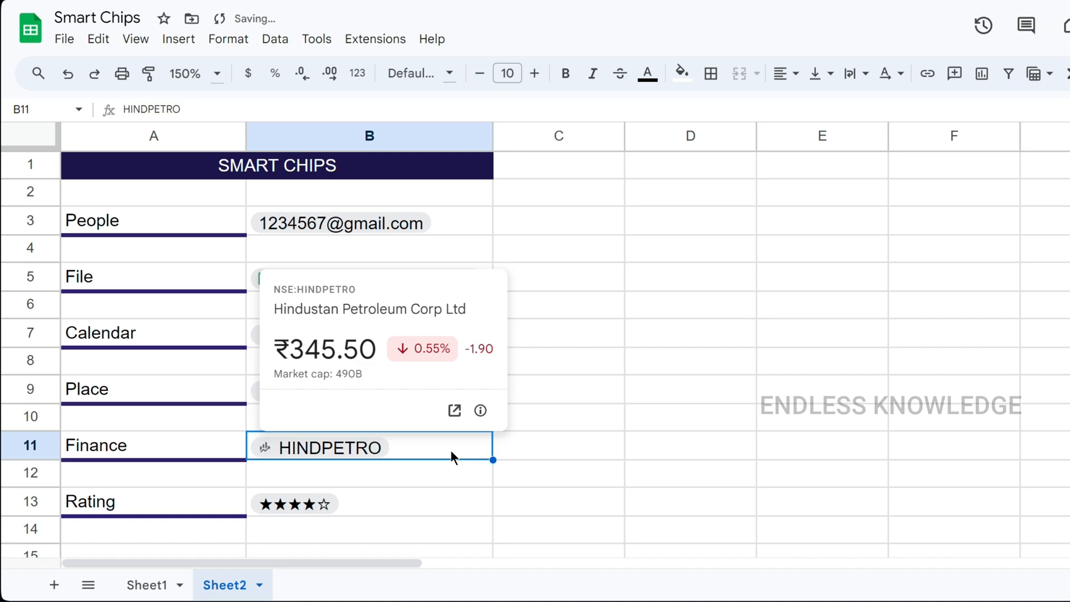
left_click(564, 444)
Step: Set the text color of the people chip in B3 to dark red, and try a teal fill color on the cell
left_click(455, 228)
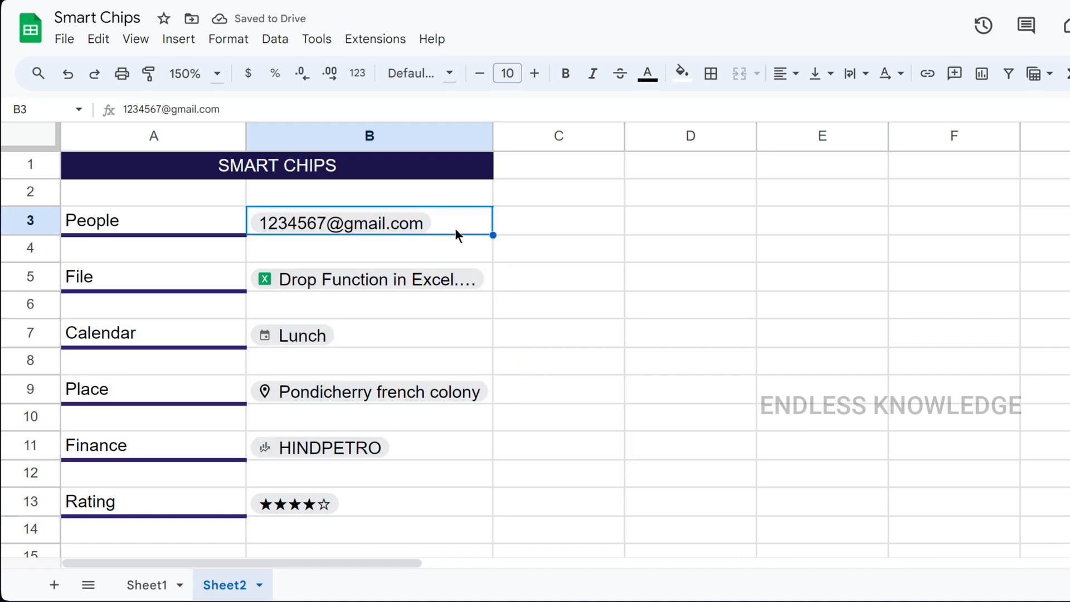
left_click(653, 80)
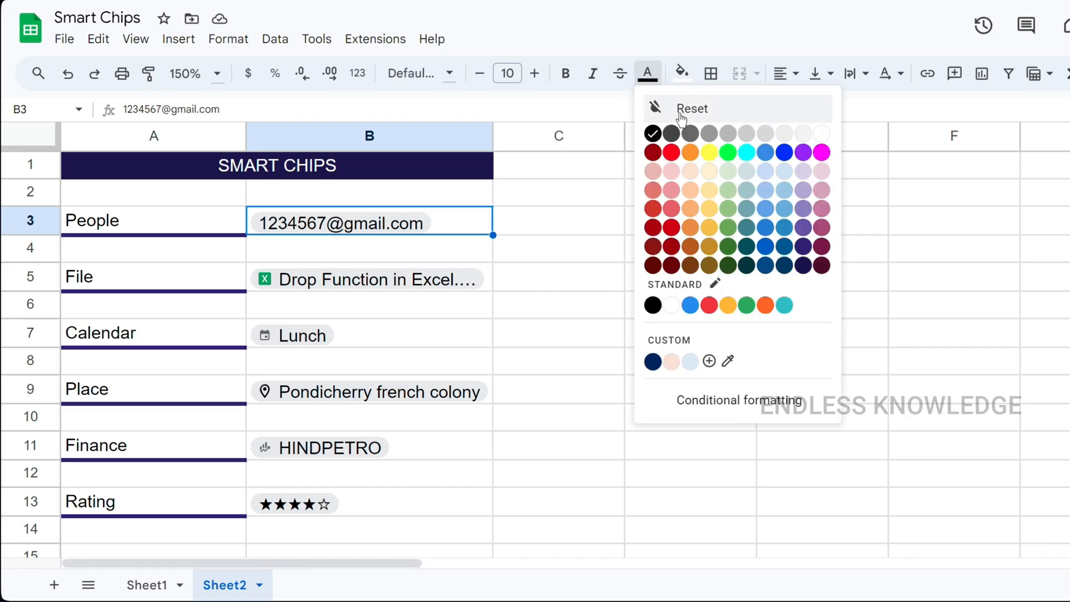
left_click(657, 152)
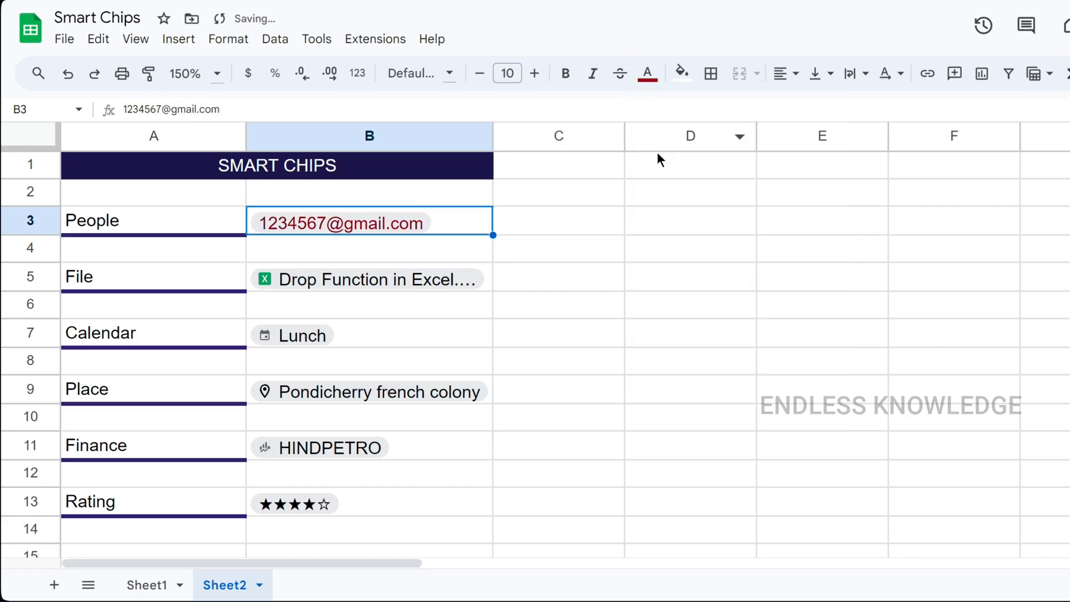
left_click(681, 73)
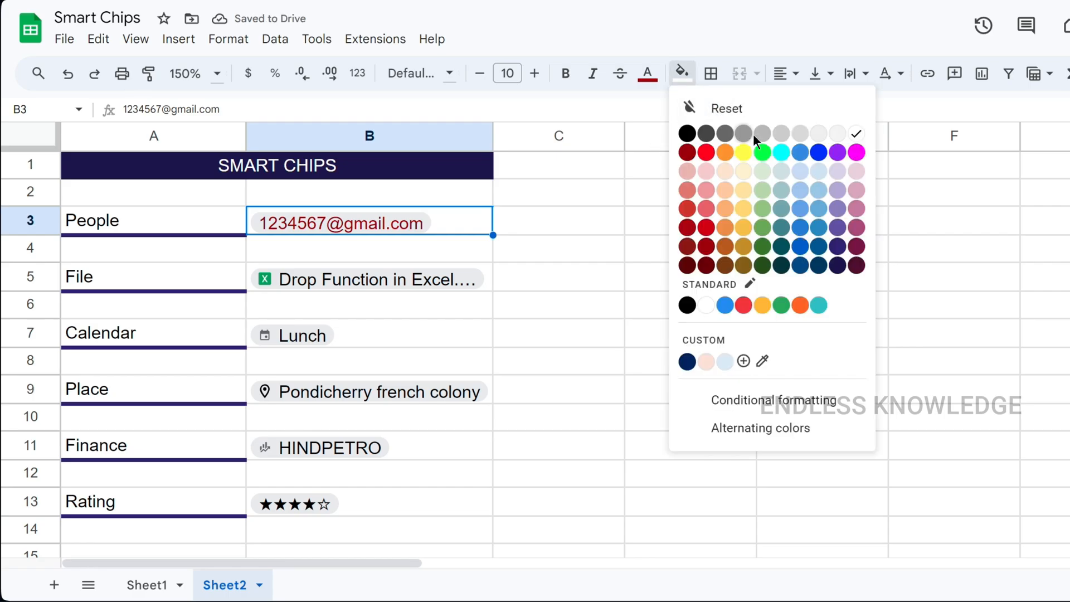
left_click(818, 305)
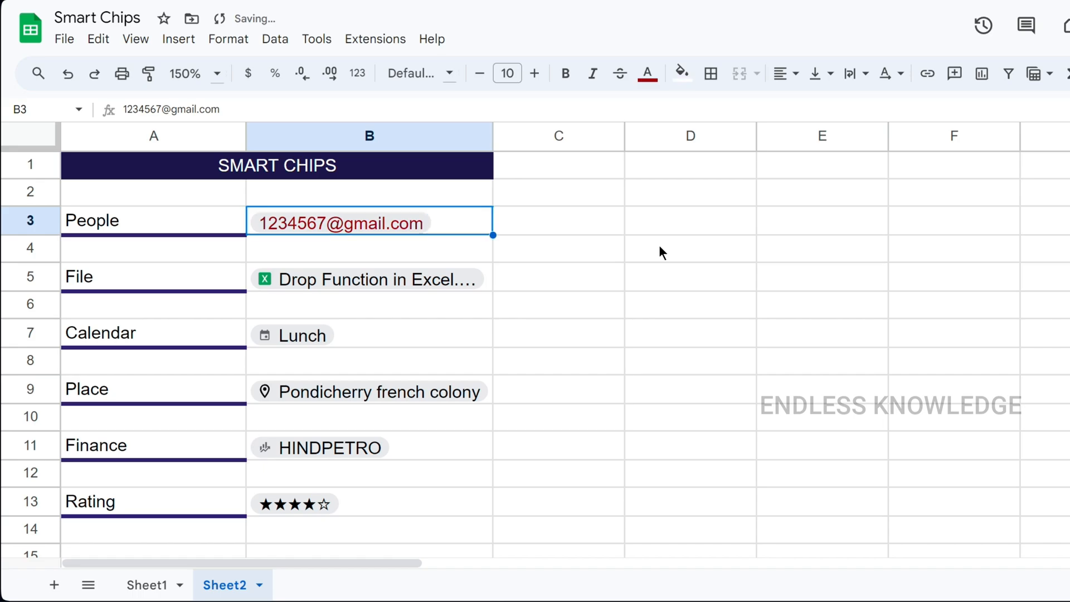
left_click(560, 247)
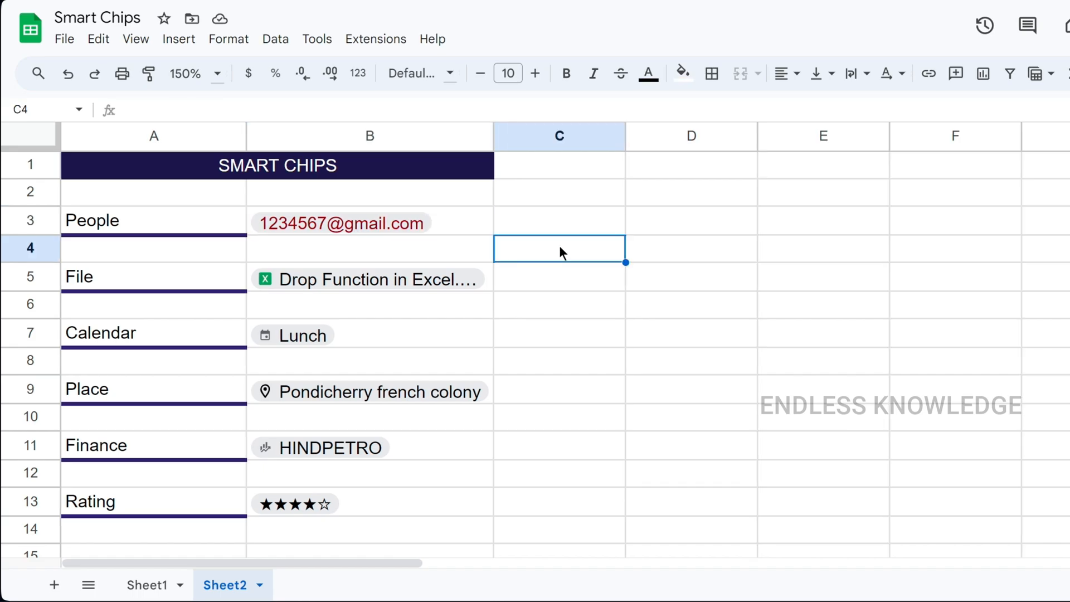
Step: Add a second people chip for the same contact in B3, and widen column B to fit both chips
left_click(472, 222)
double_click(476, 222)
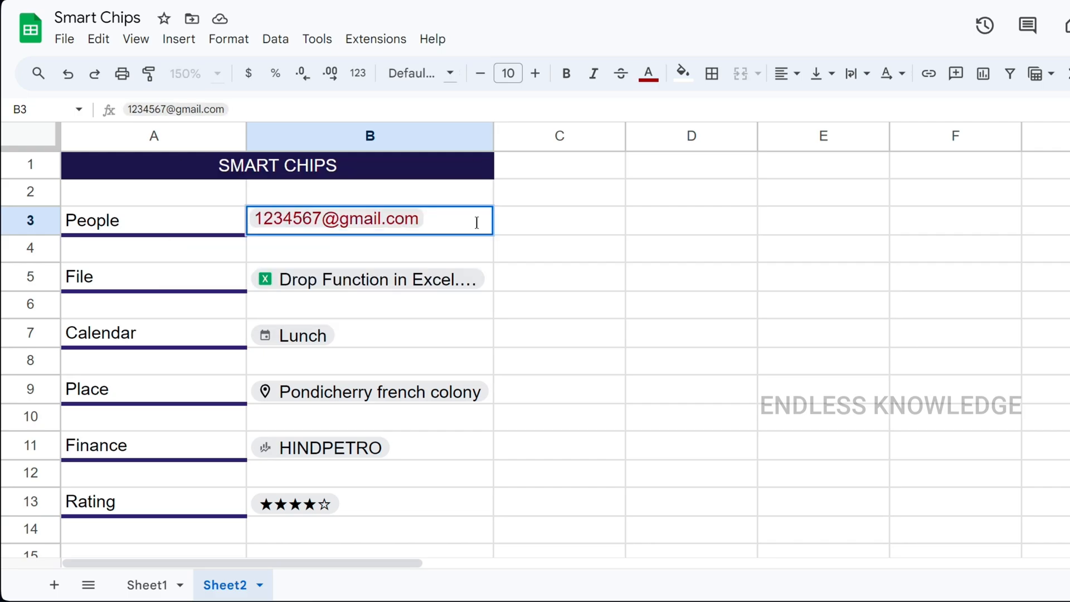
type("@")
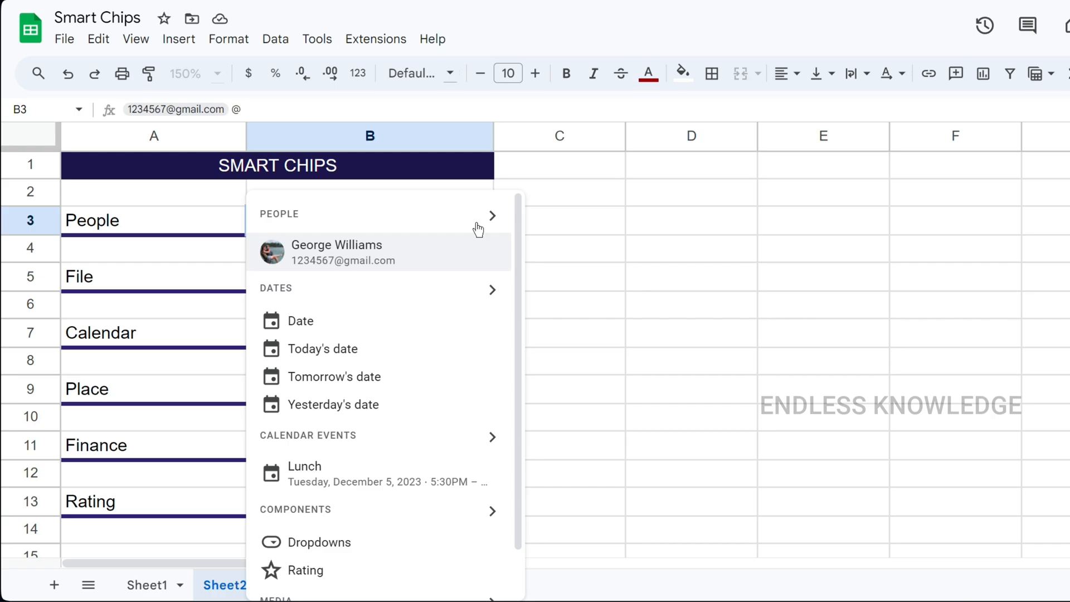
left_click(405, 250)
left_click(614, 245)
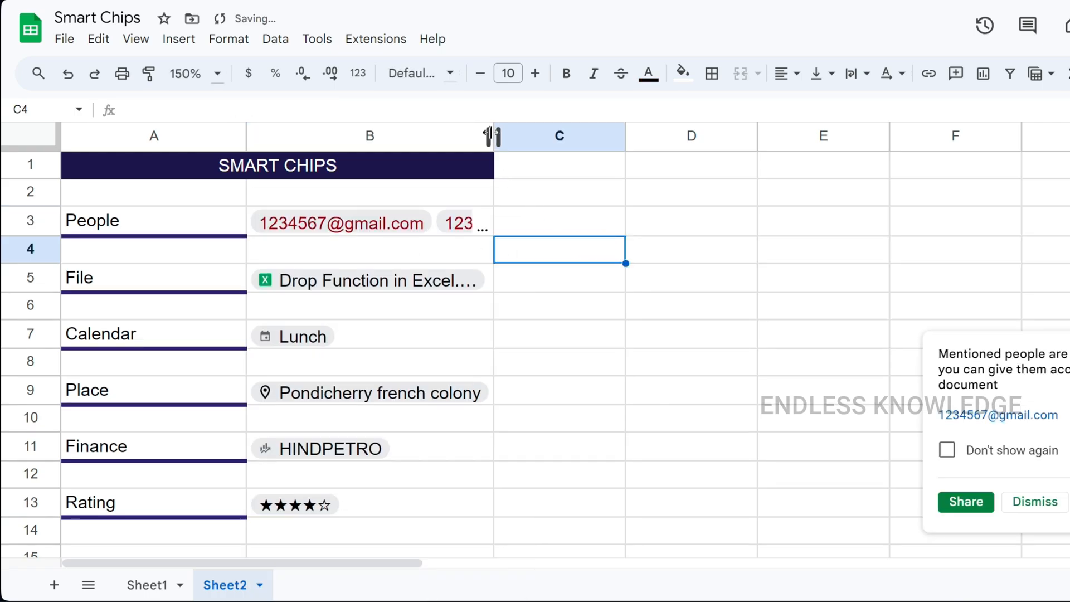
left_click_drag(657, 147, 659, 147)
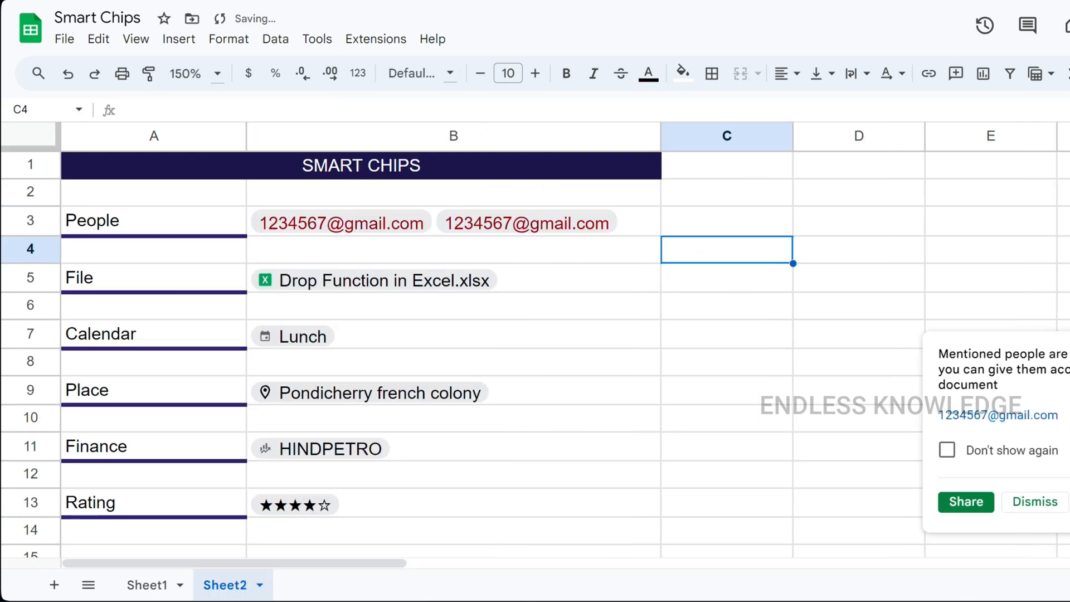
left_click(1049, 499)
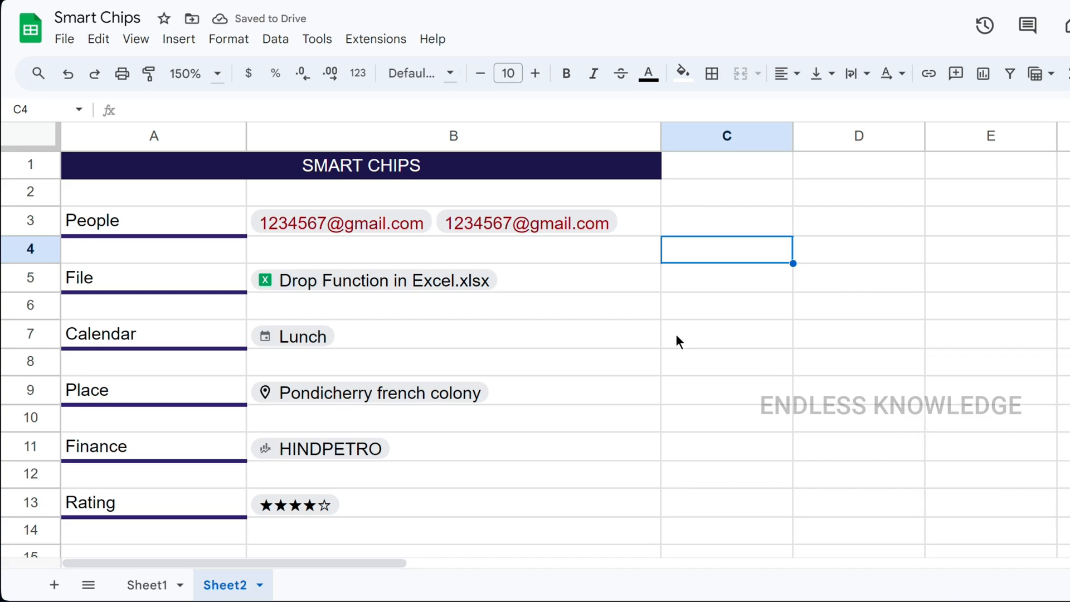